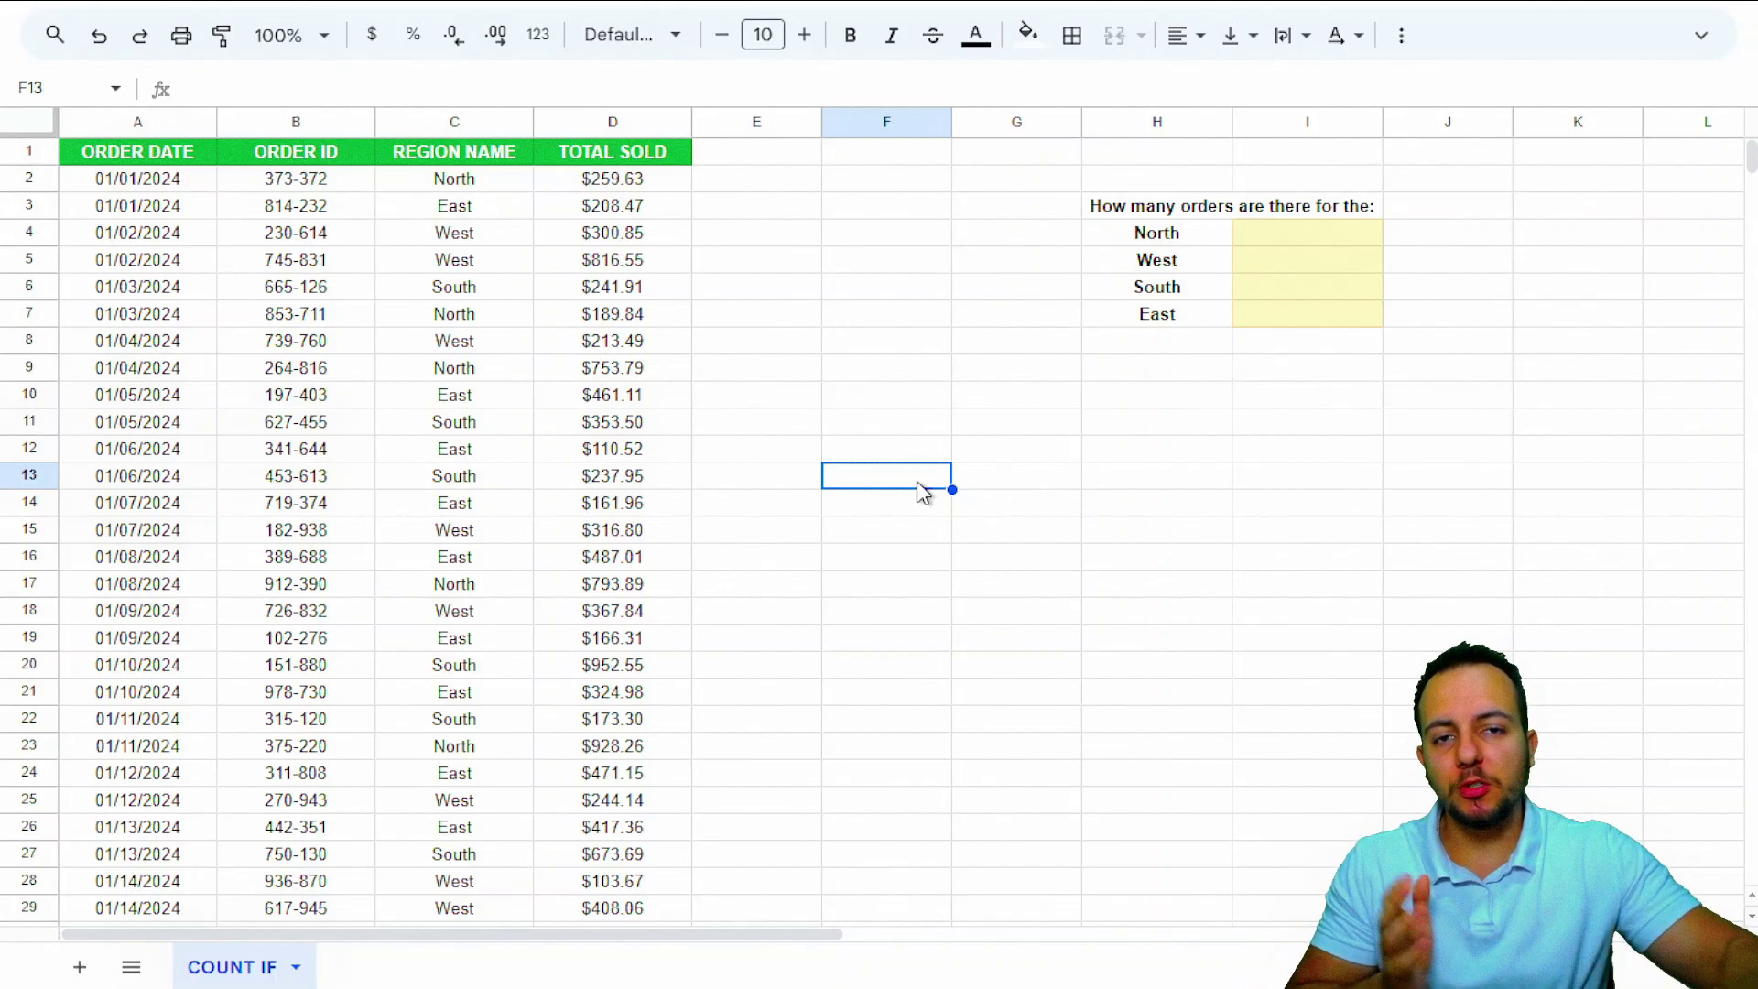
Review the ORDER DATE, ORDER ID, REGION NAME and TOTAL SOLD data columns
{"action": "scroll", "coordinate": [918, 483], "scroll_direction": "down", "scroll_amount": 15}
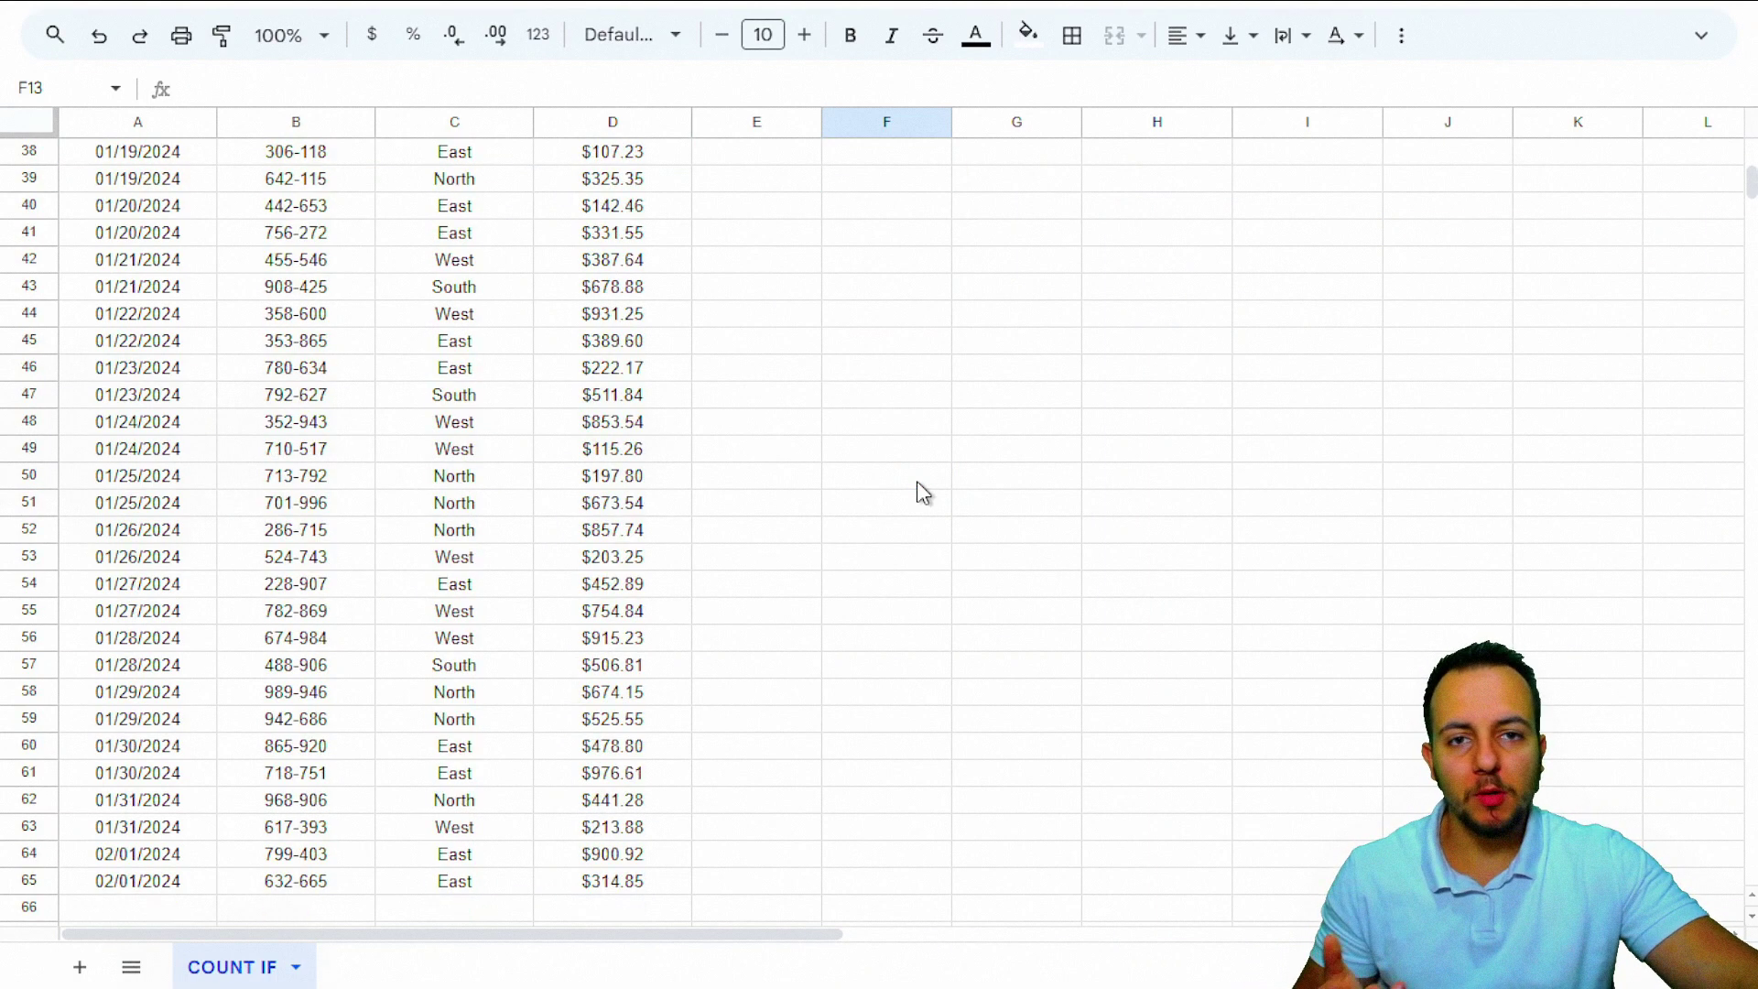
{"action": "scroll", "coordinate": [917, 482], "scroll_direction": "up", "scroll_amount": 15}
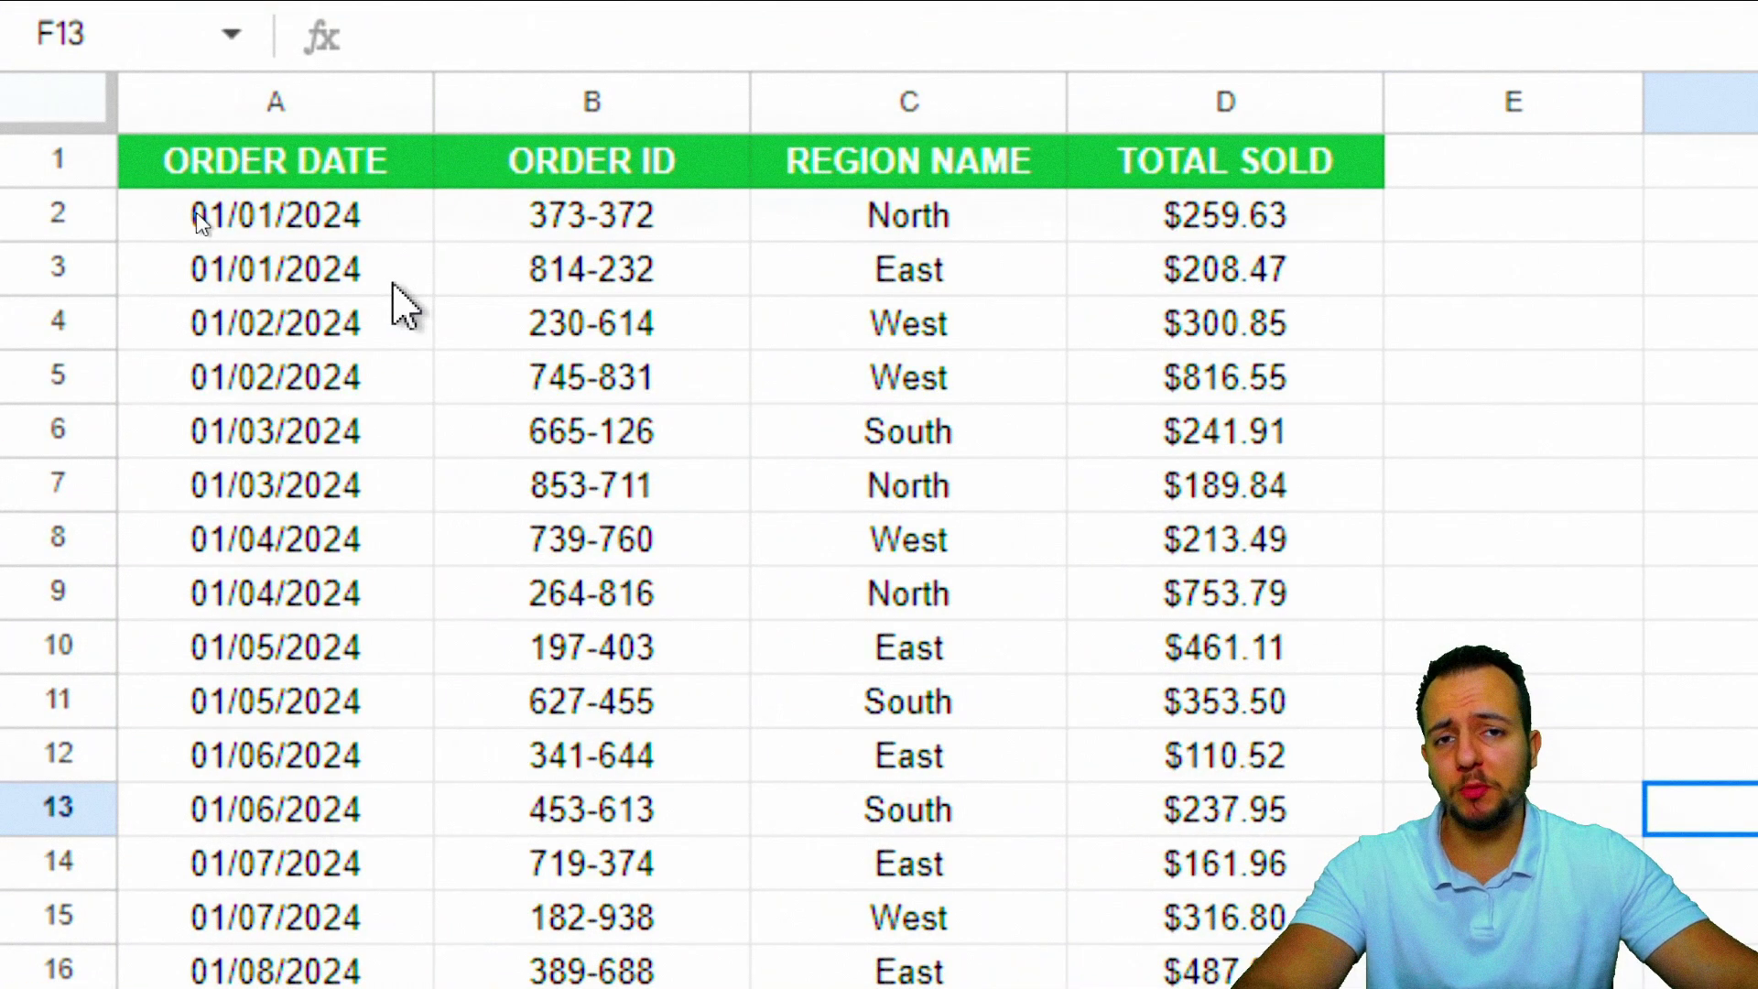
{"action": "left_click", "coordinate": [346, 114]}
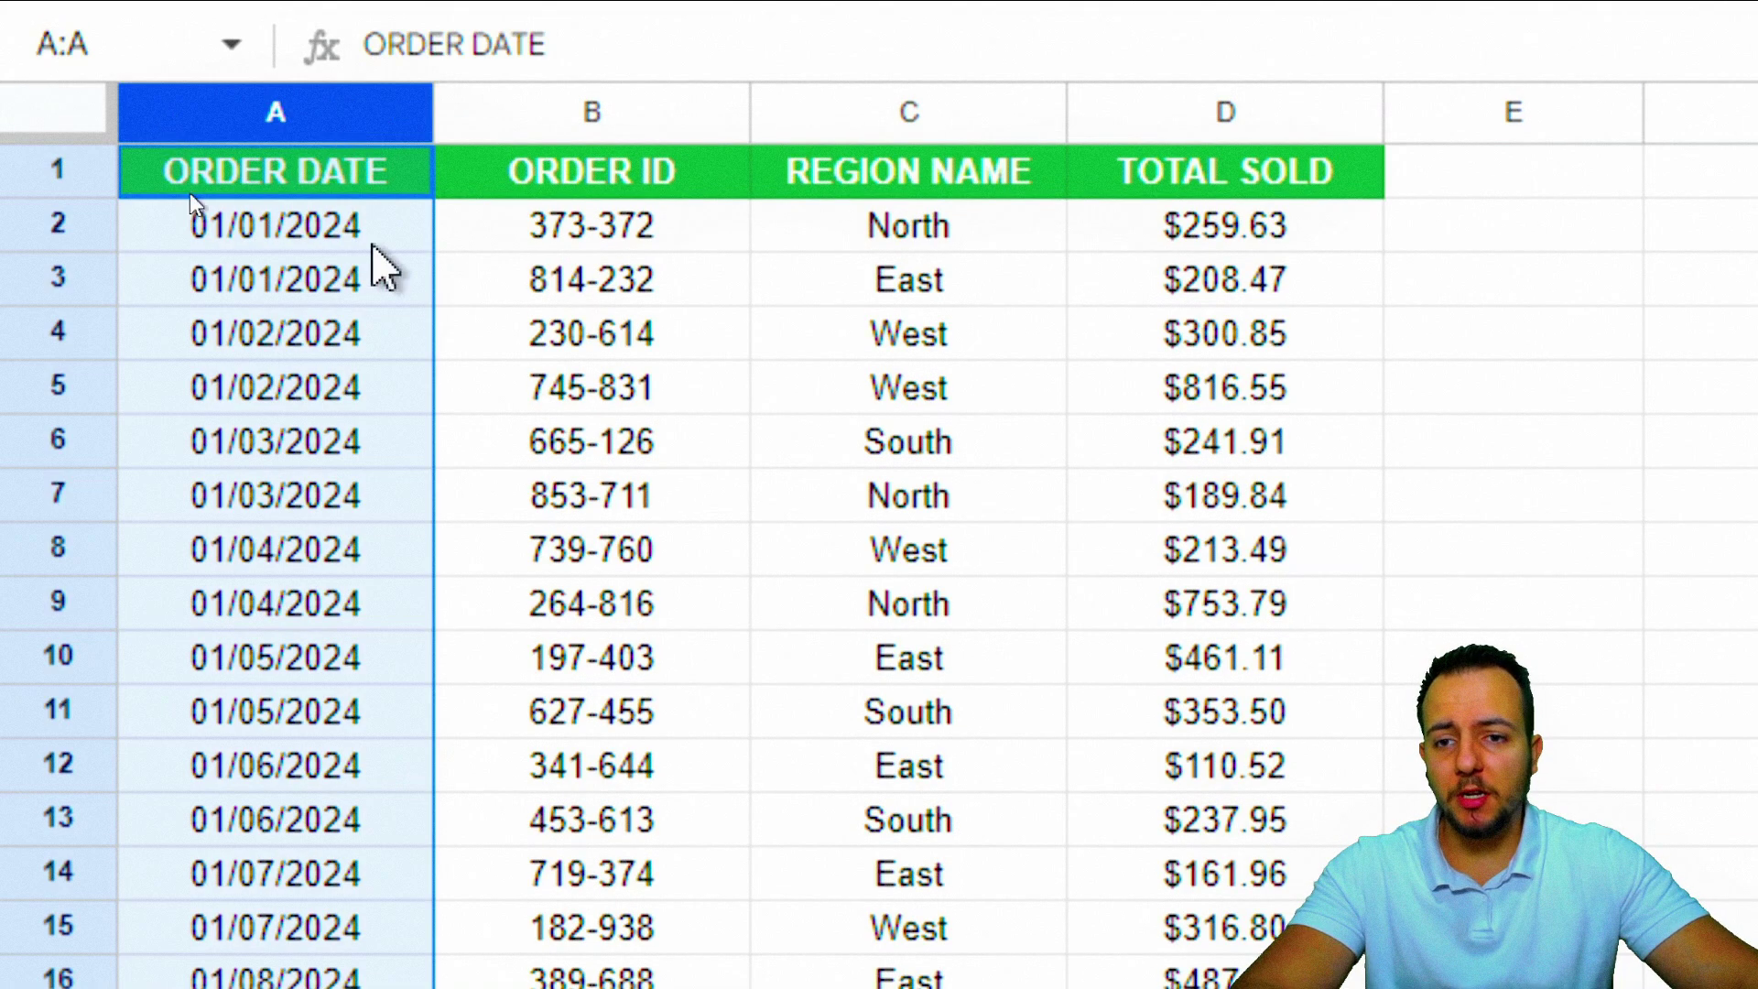
{"action": "left_click", "coordinate": [586, 130]}
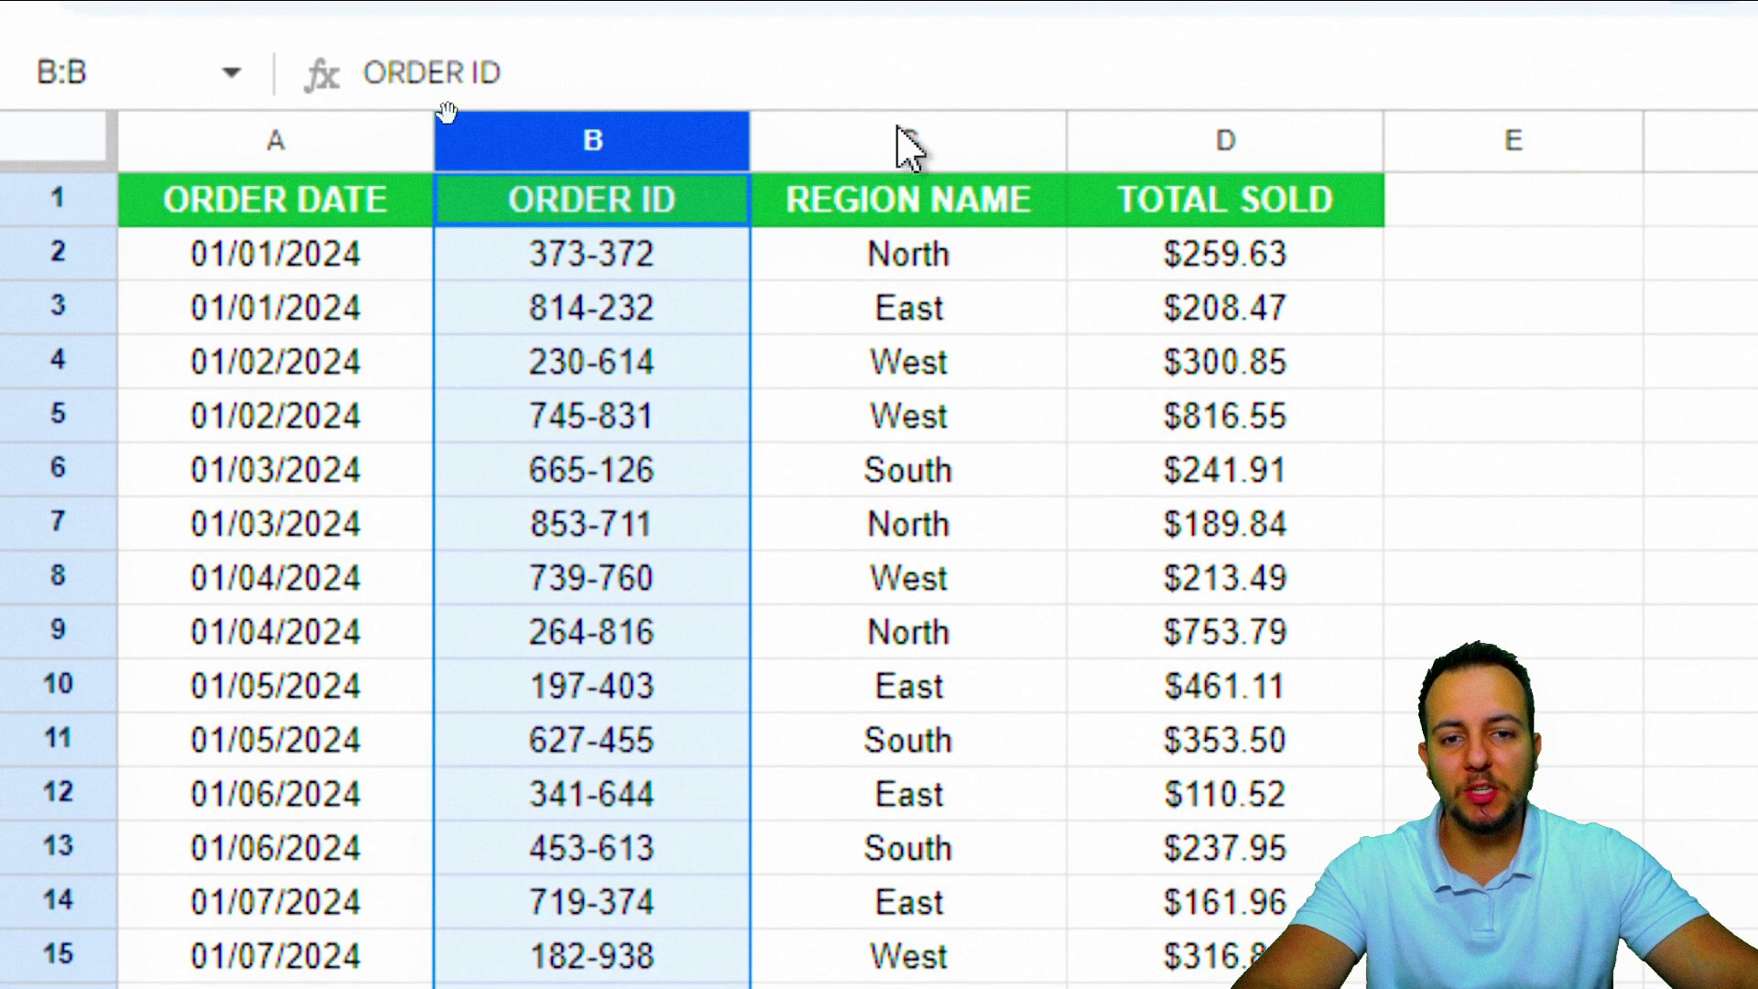
{"action": "left_click", "coordinate": [908, 133]}
{"action": "left_click", "coordinate": [1190, 154]}
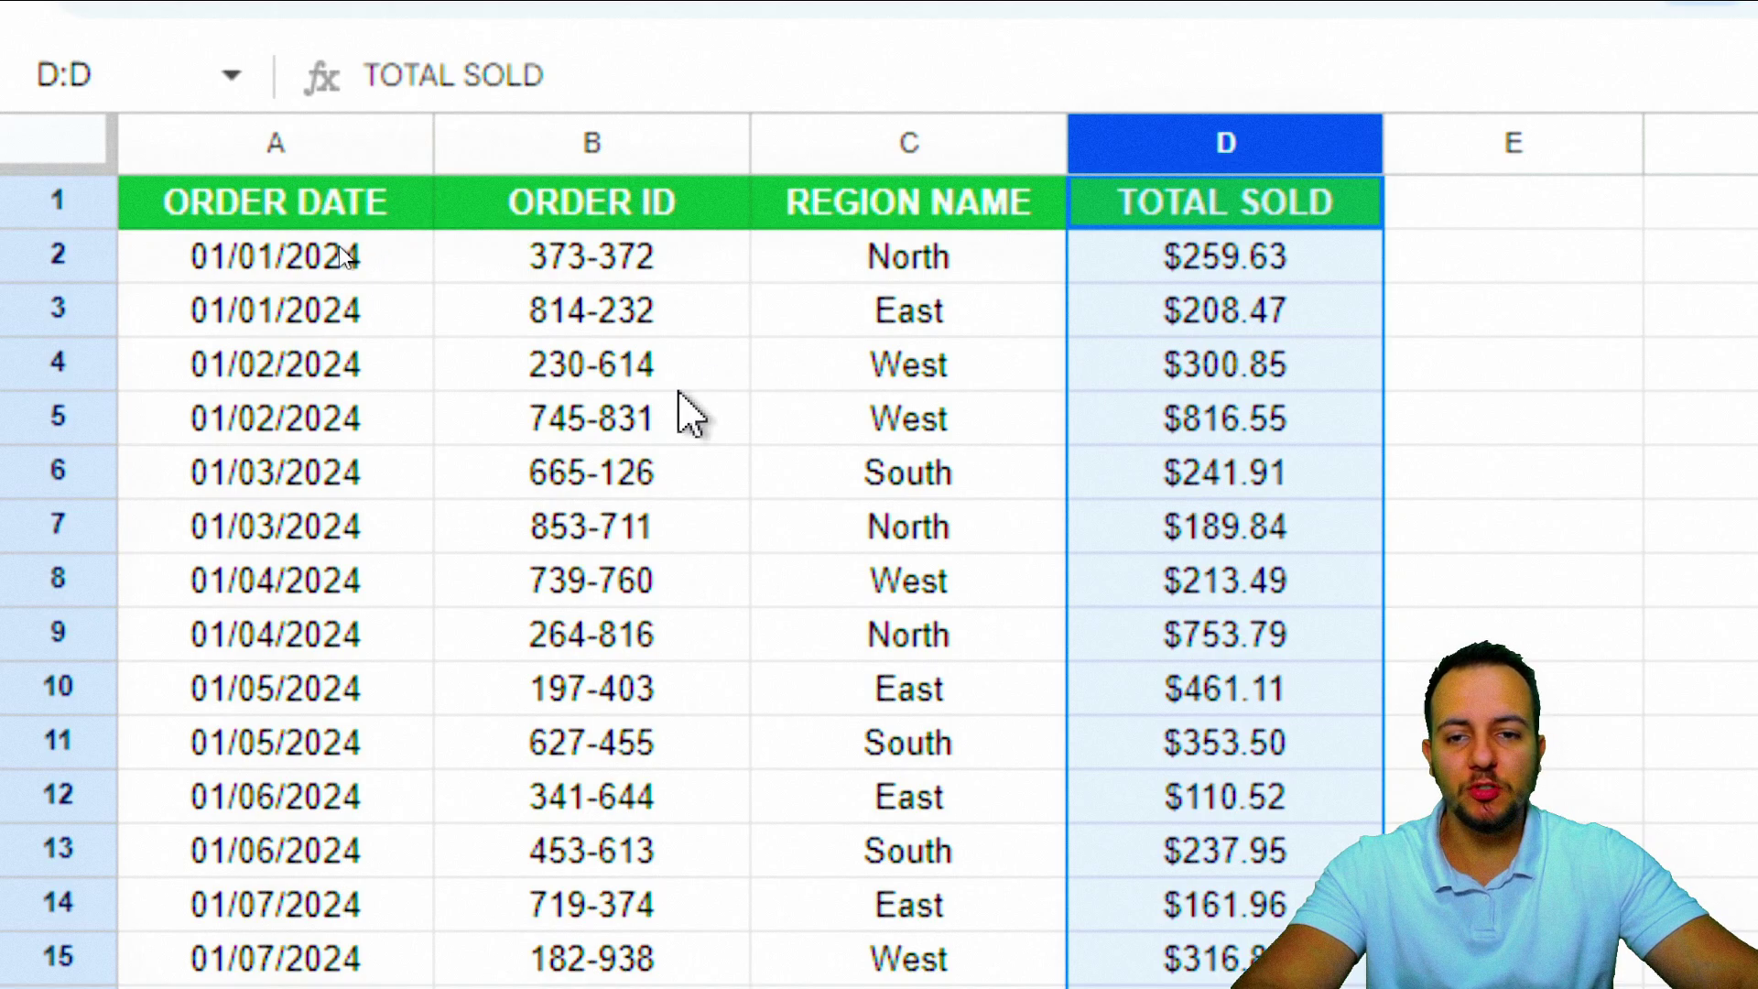
{"action": "scroll", "coordinate": [682, 426], "scroll_direction": "down", "scroll_amount": 8}
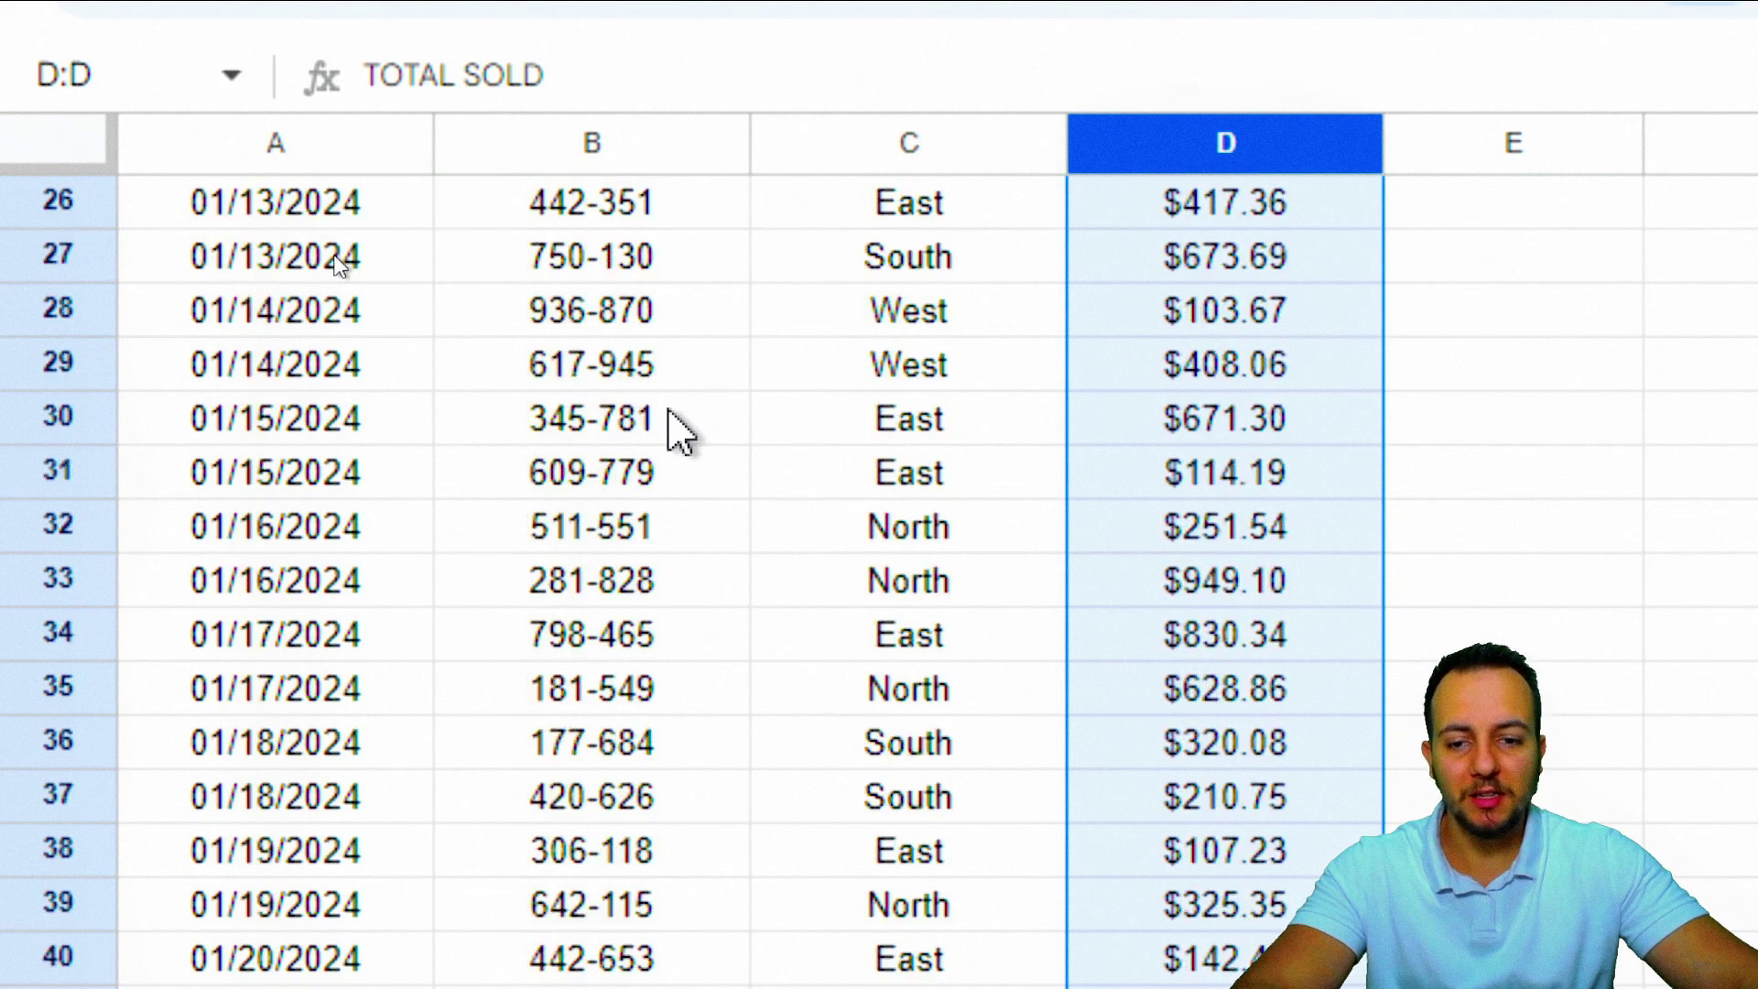
{"action": "scroll", "coordinate": [682, 429], "scroll_direction": "up", "scroll_amount": 8}
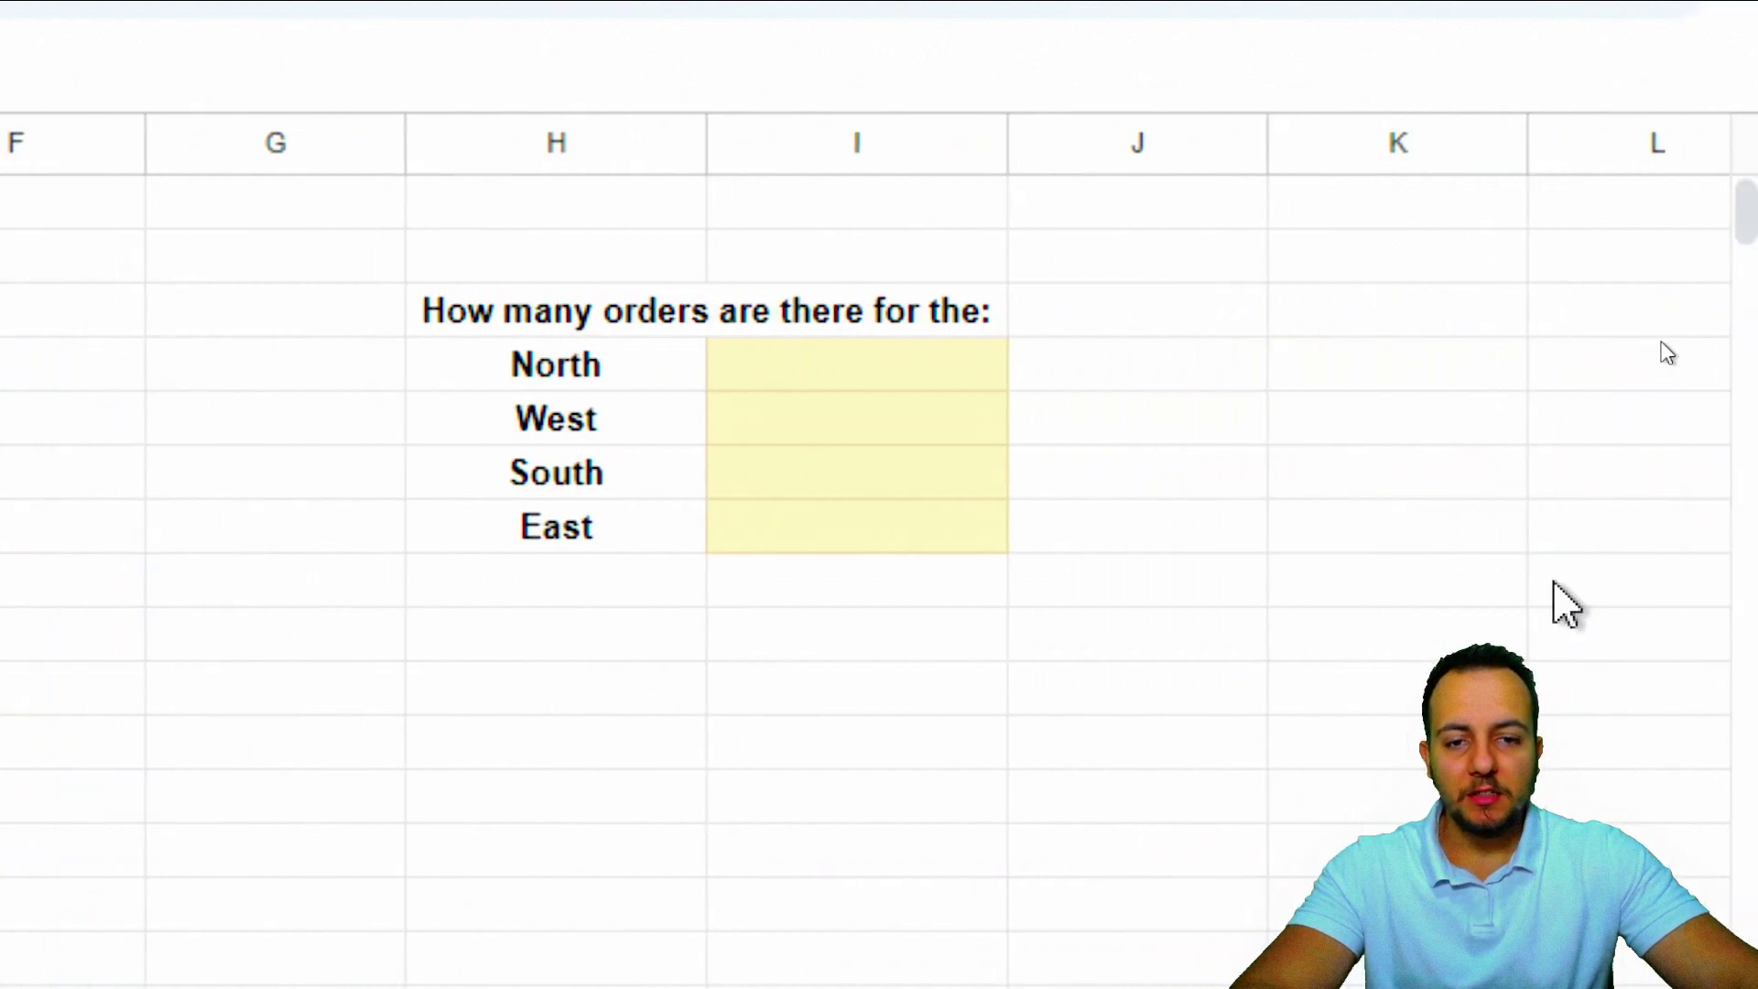
Review the summary question, the North–East labels, their yellow cells and the REGION NAME column
{"action": "left_click", "coordinate": [591, 315]}
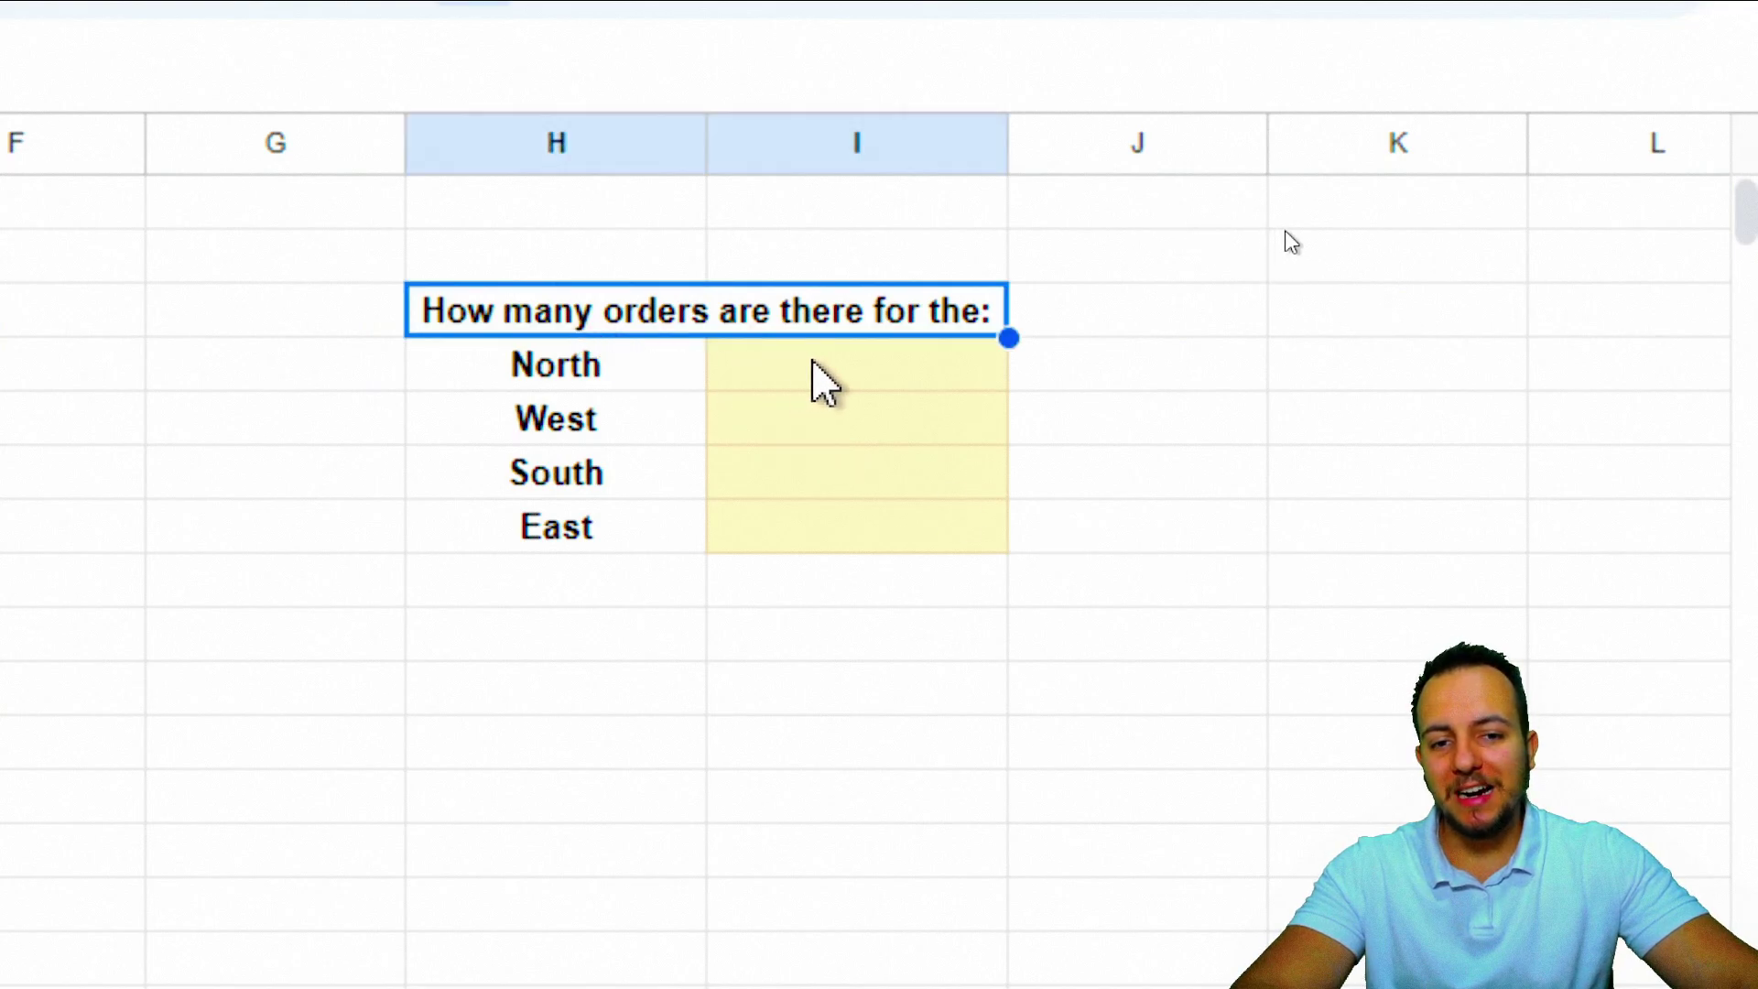
{"action": "left_click", "coordinate": [628, 371]}
{"action": "left_click", "coordinate": [604, 429]}
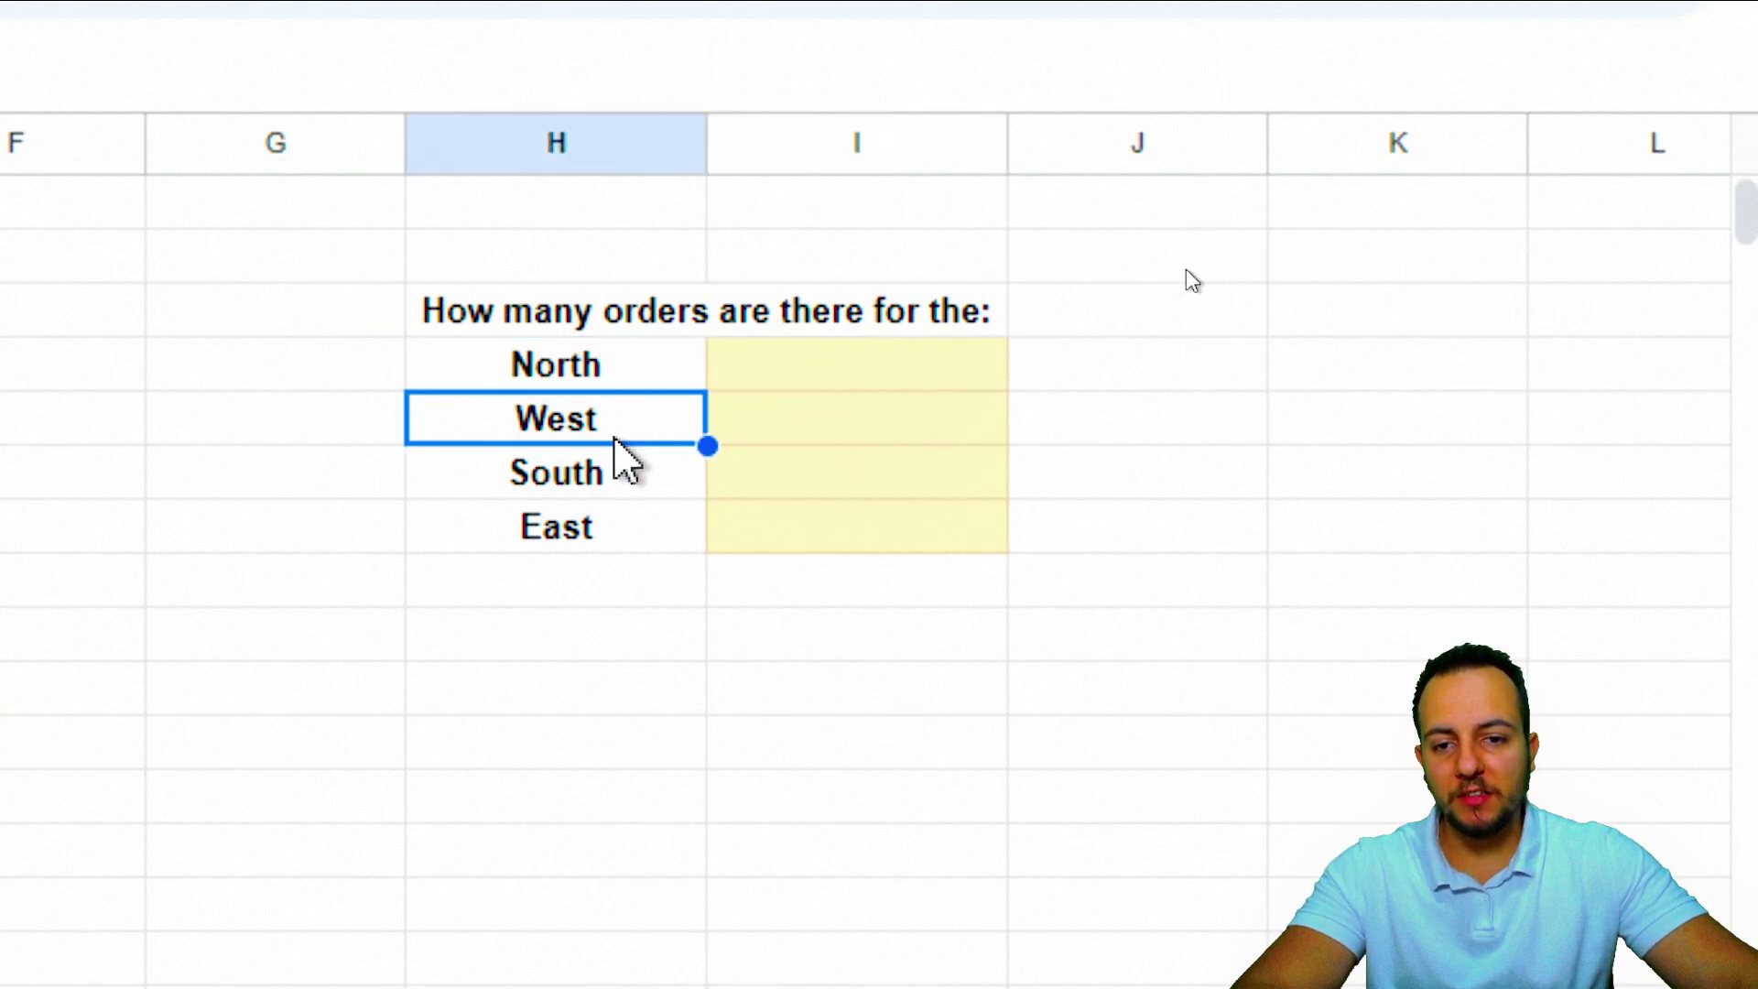
{"action": "left_click", "coordinate": [635, 483]}
{"action": "left_click", "coordinate": [632, 540]}
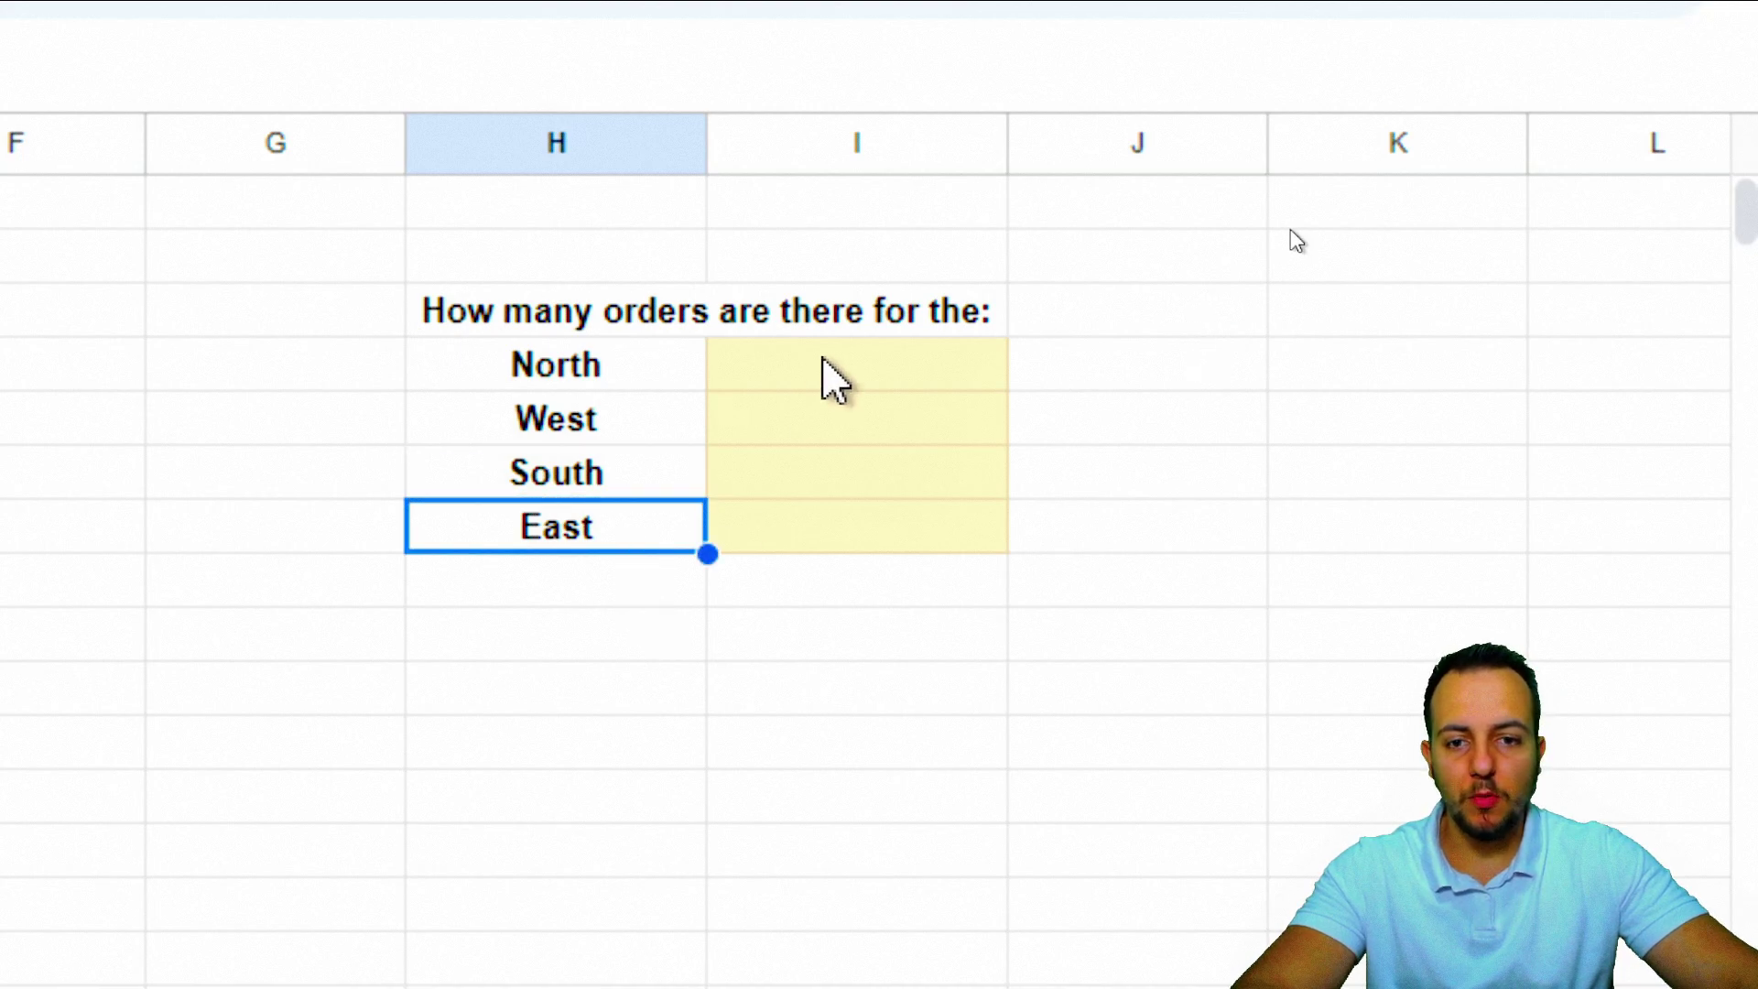
{"action": "left_click_drag", "start_coordinate": [832, 377], "coordinate": [805, 513]}
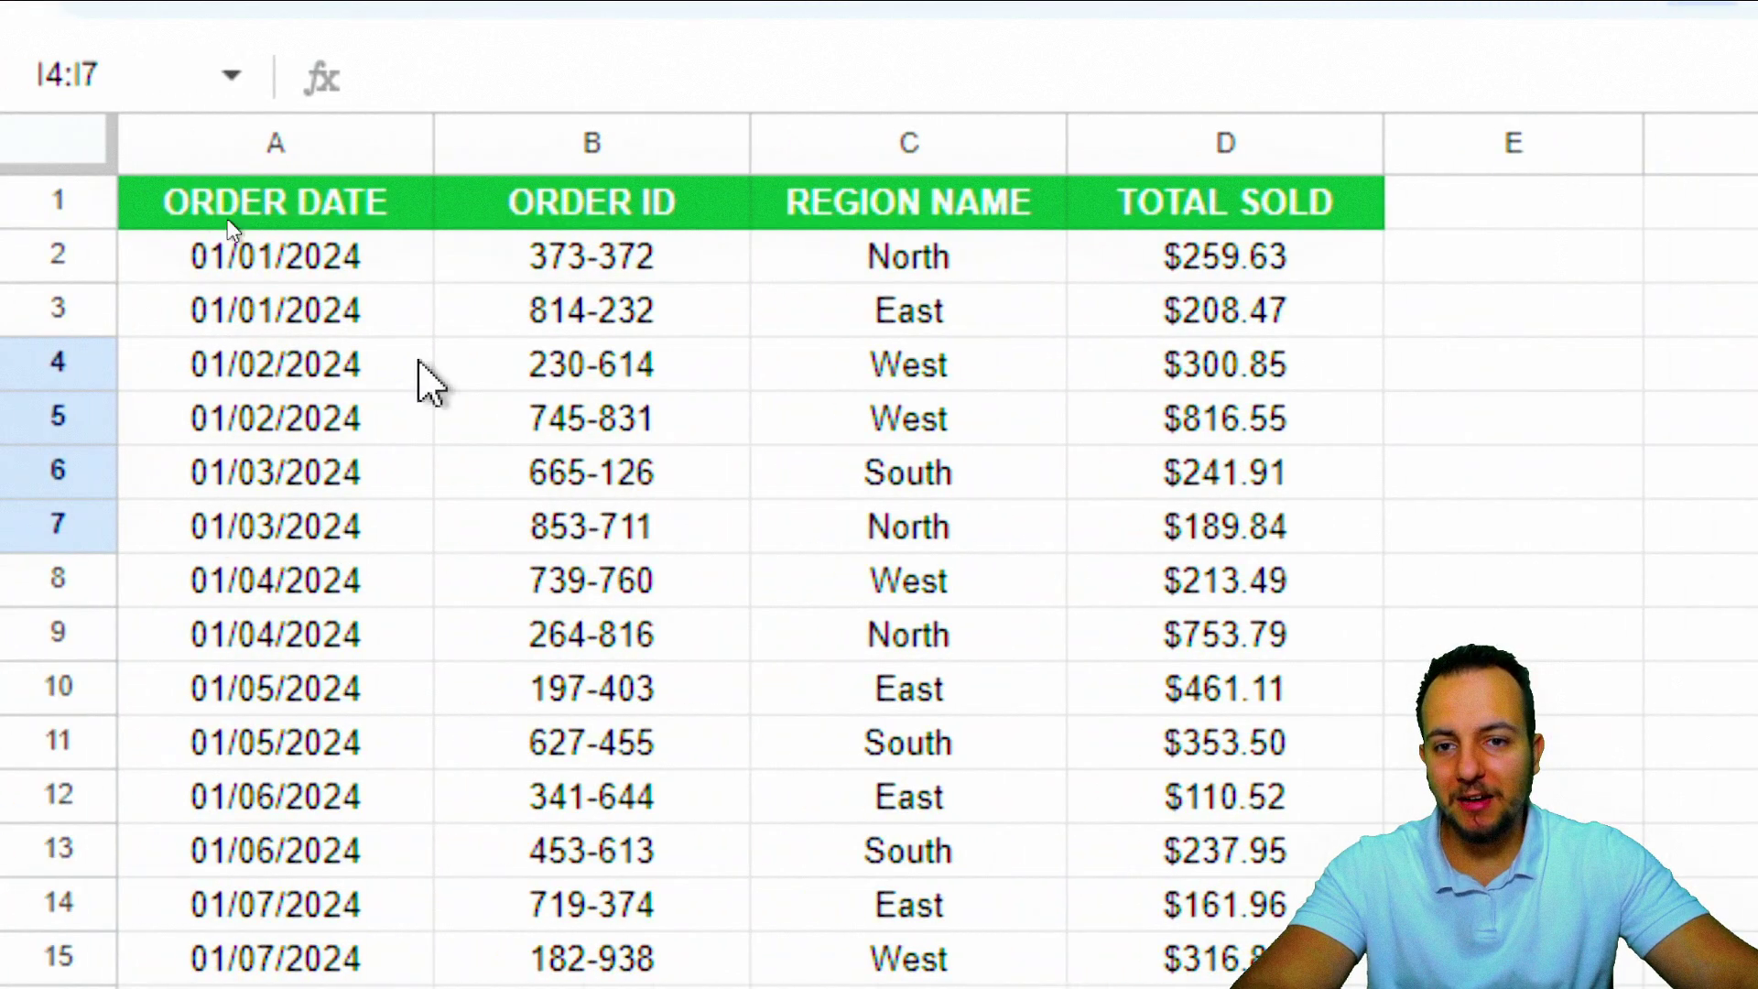
{"action": "left_click", "coordinate": [442, 145]}
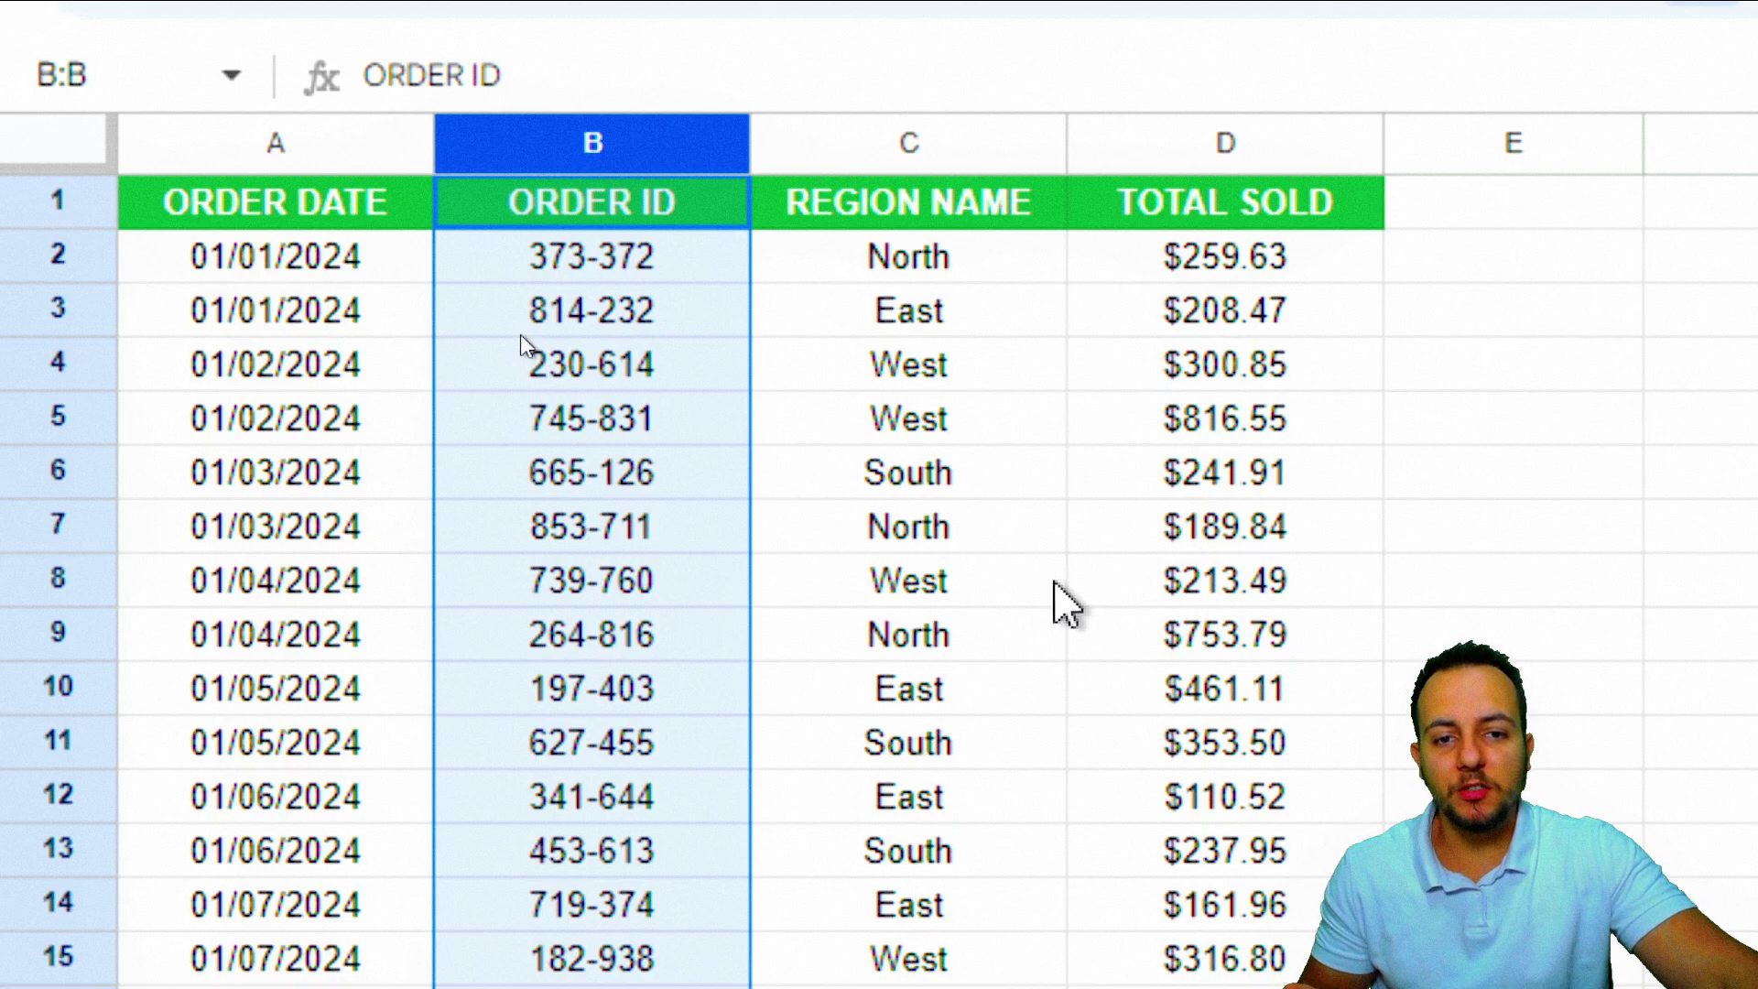
{"action": "left_click", "coordinate": [909, 145]}
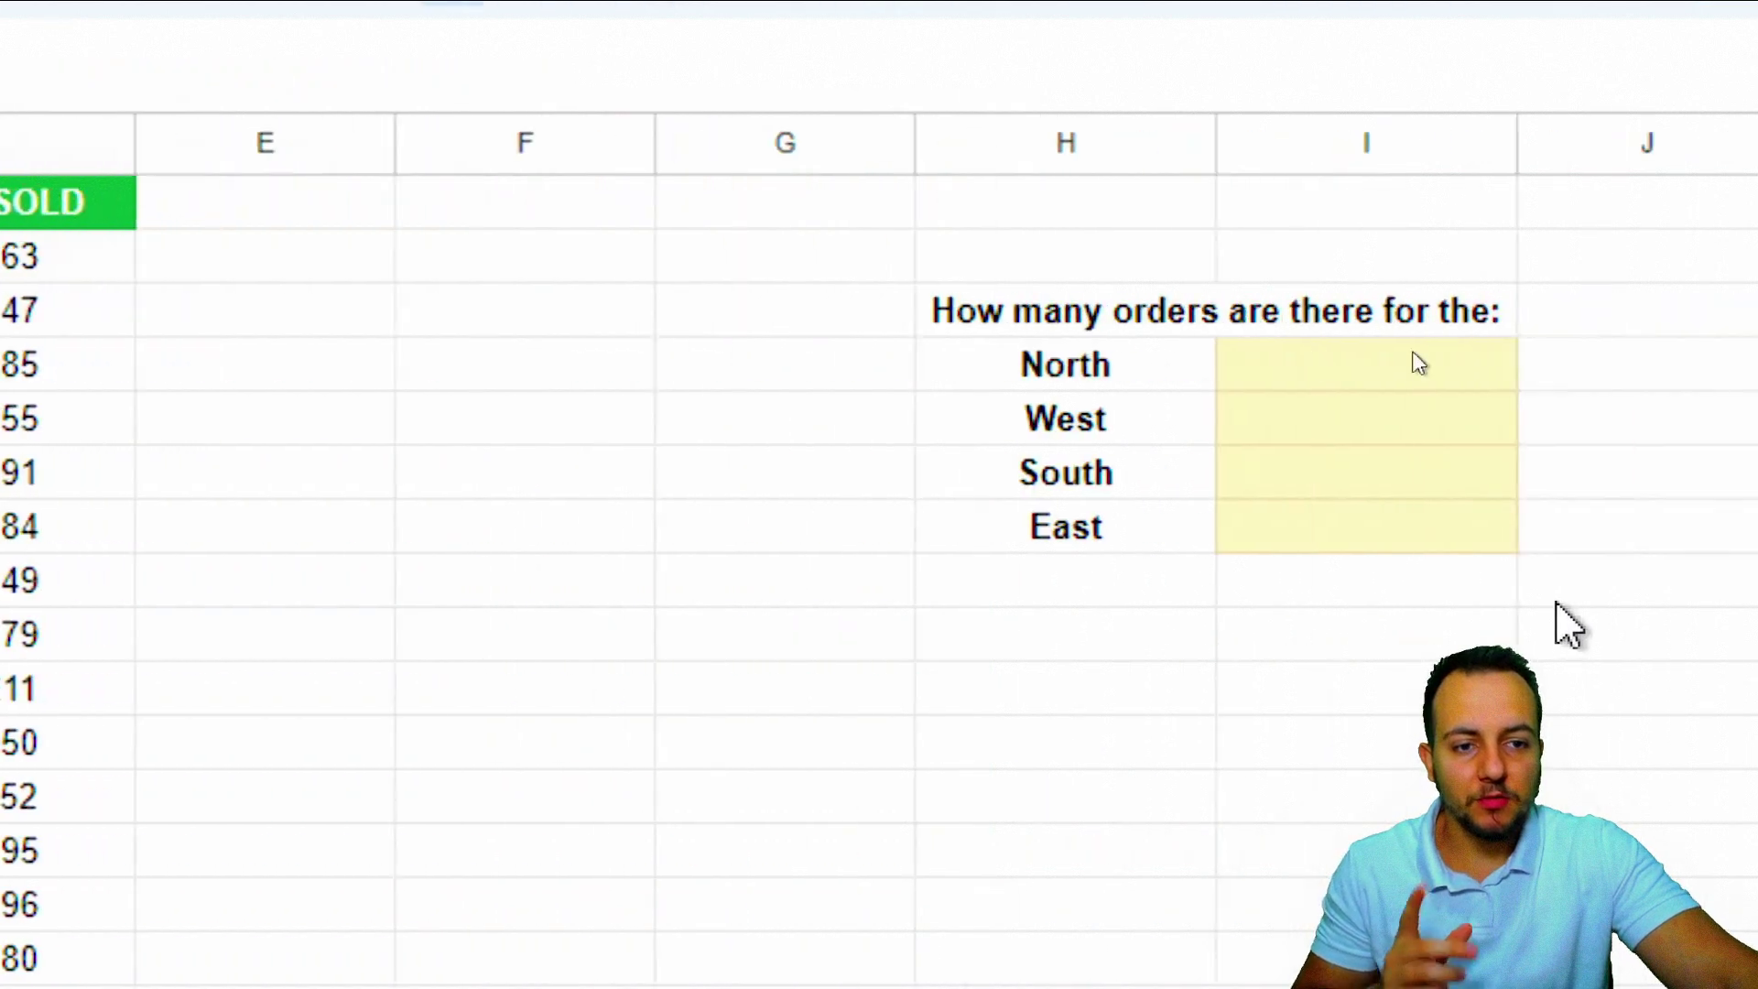
Start the formula =COUNTIF( in the North count cell I4
{"action": "left_click", "coordinate": [1005, 368]}
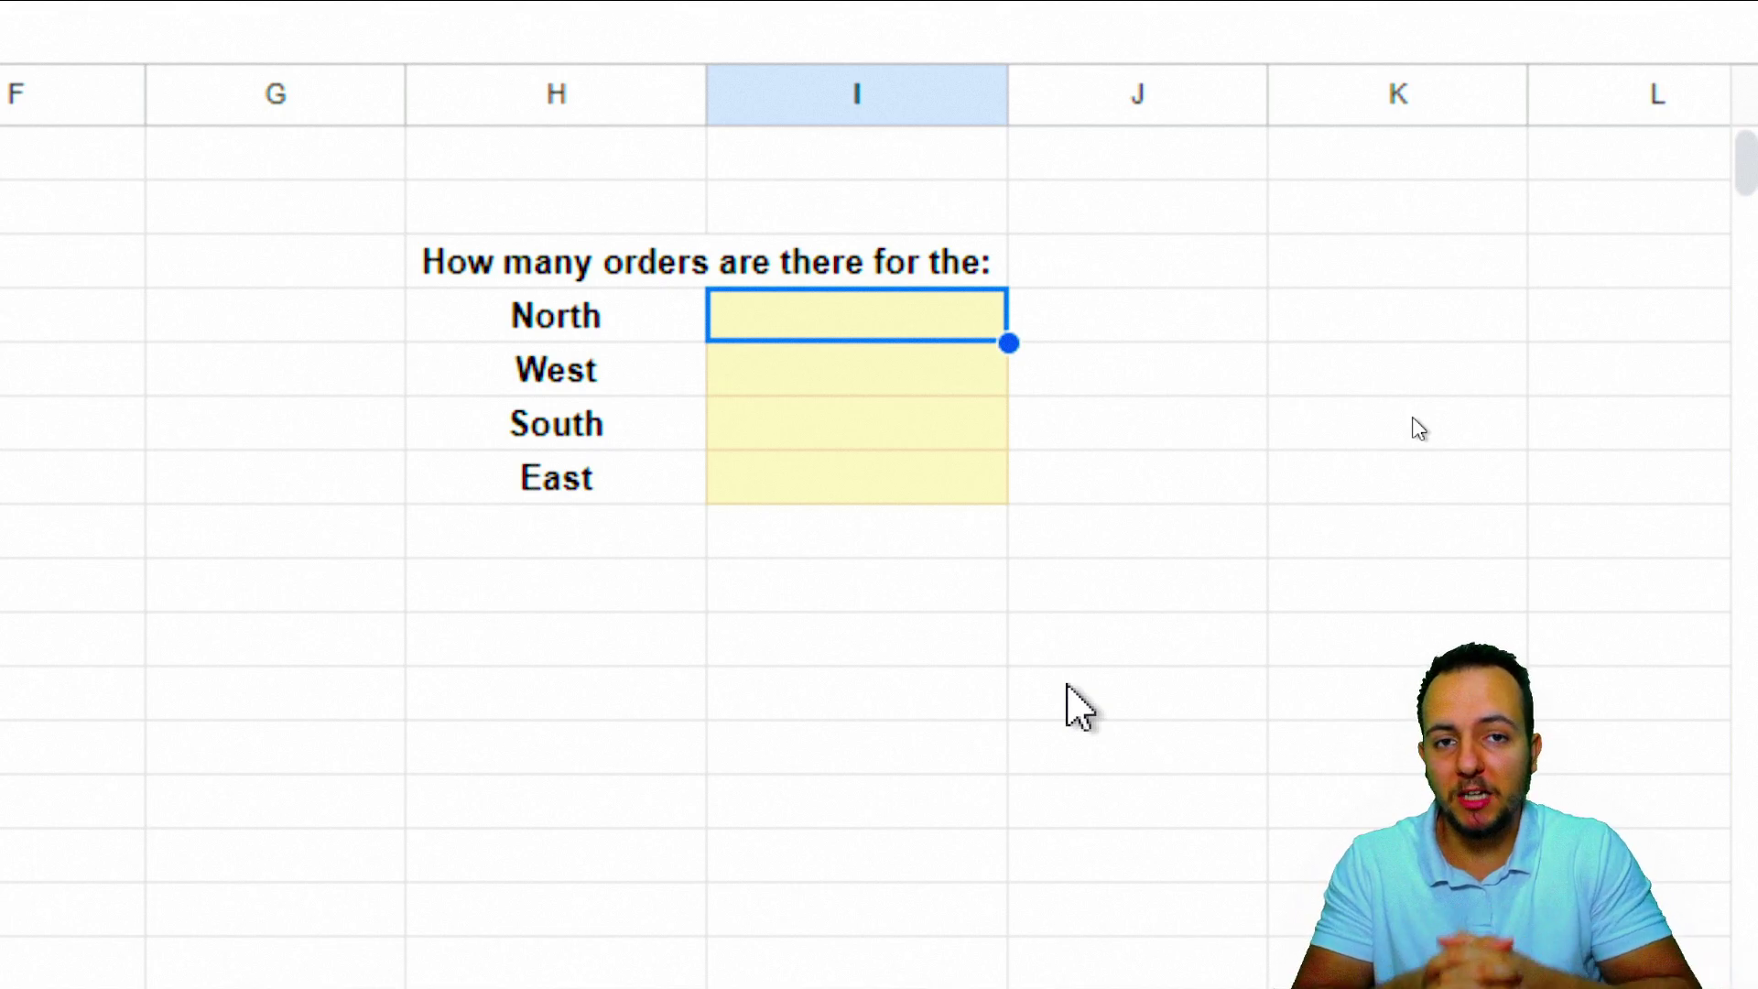
{"action": "type", "text": "="}
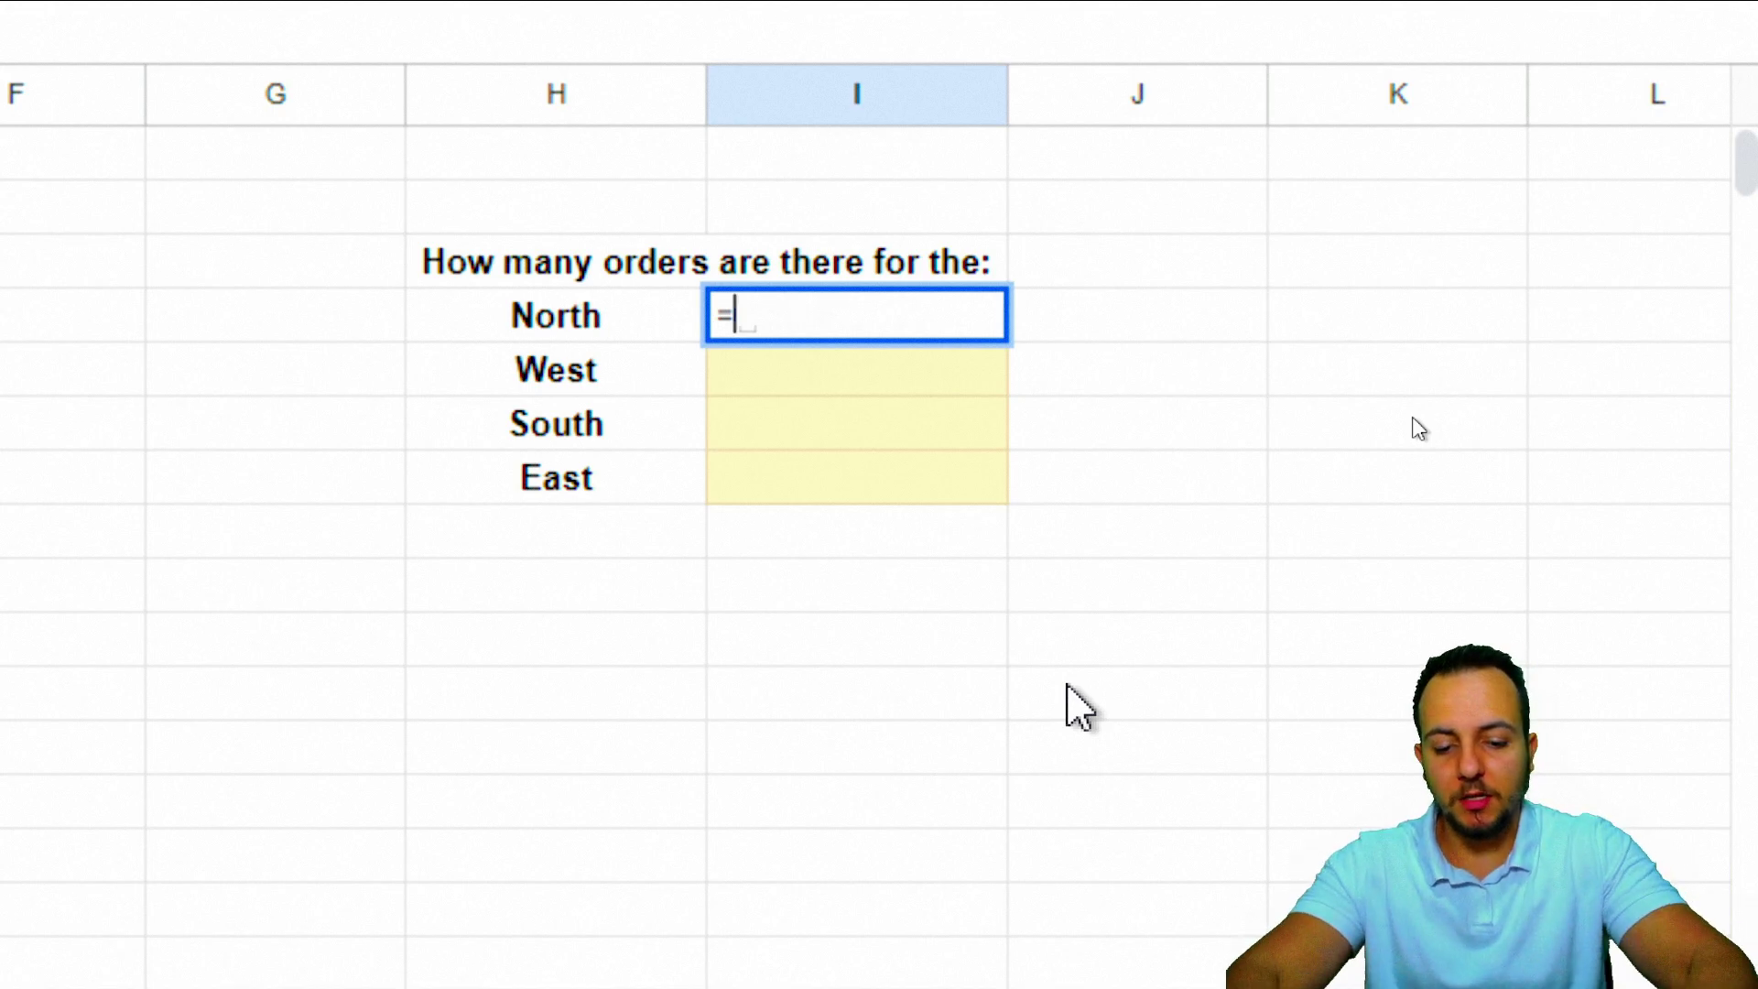
{"action": "type", "text": "COUNTIF"}
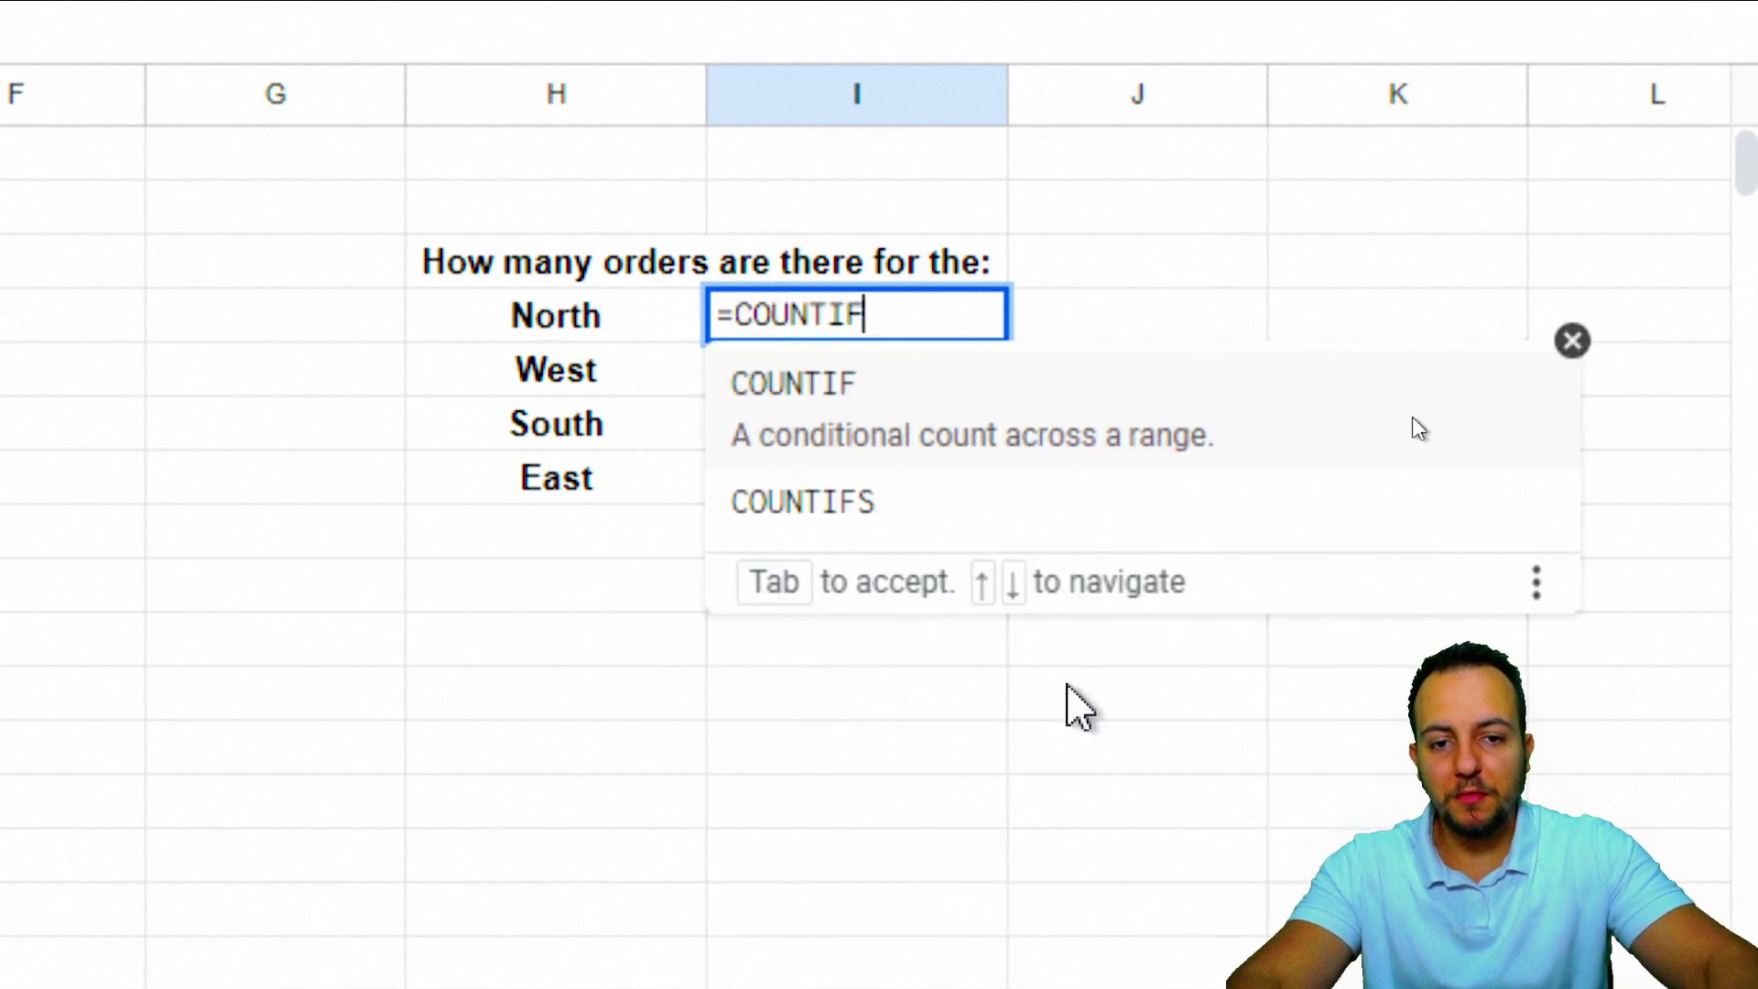
{"action": "left_click", "coordinate": [840, 400]}
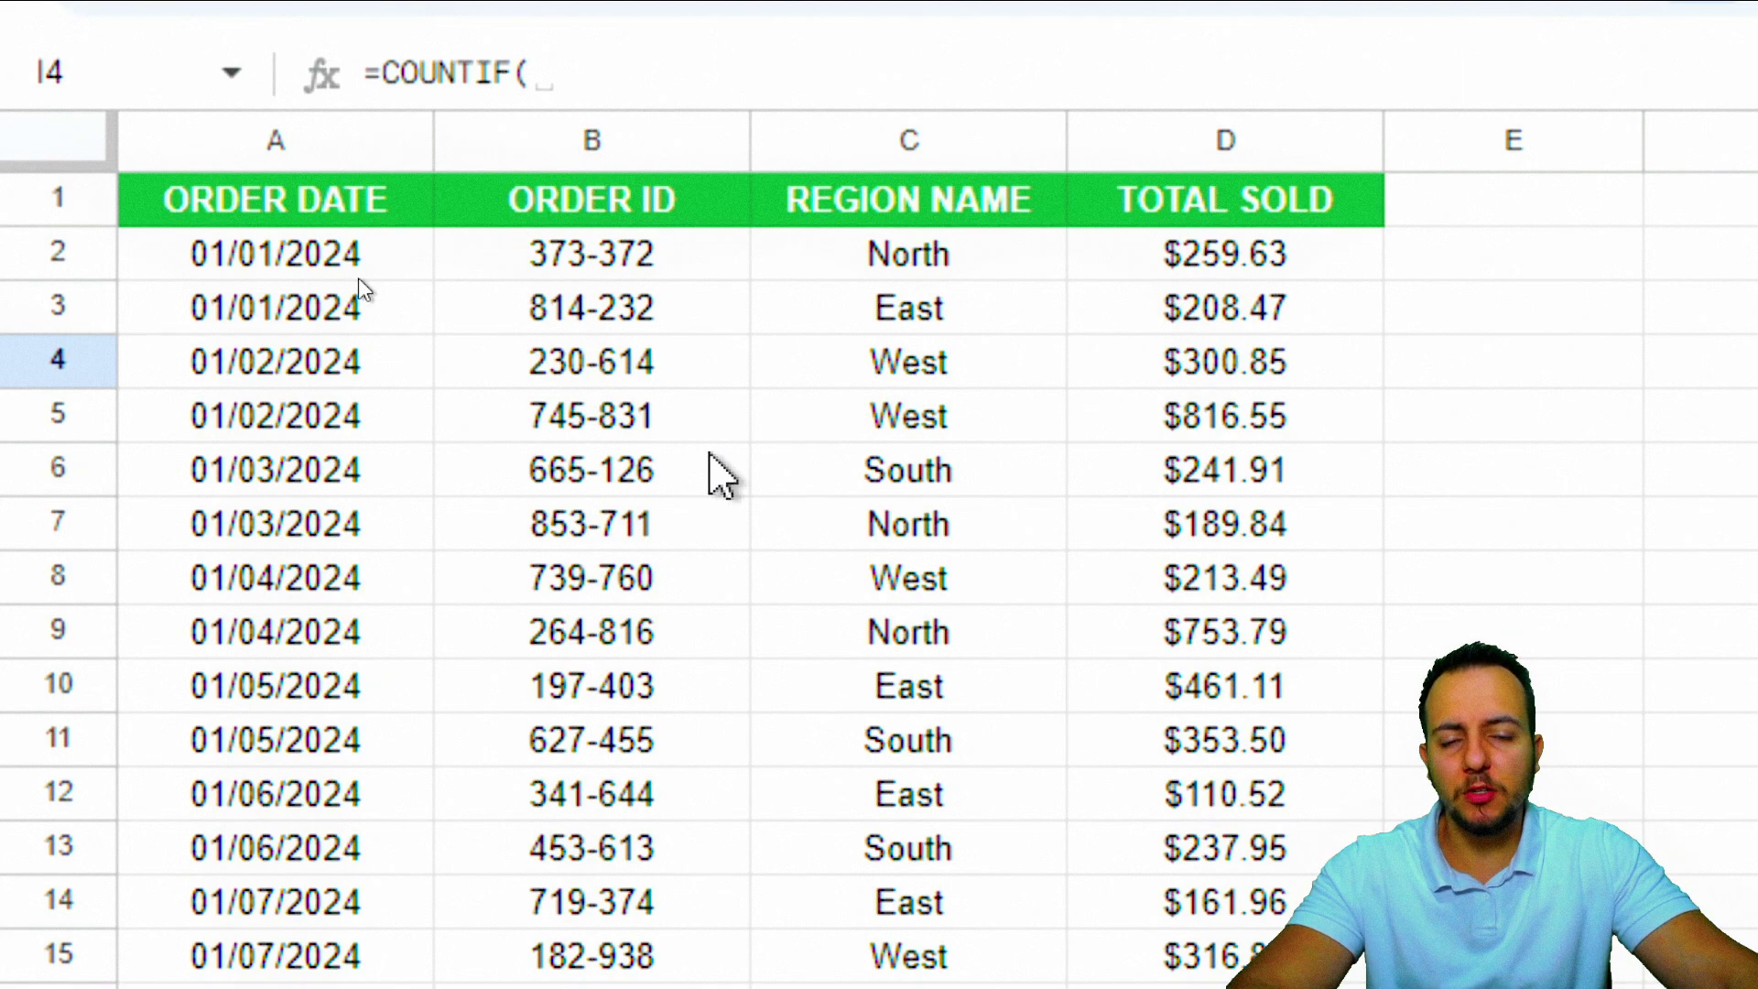
Use all of column C (REGION NAME) as the COUNTIF range, not C4:C9
{"action": "left_click", "coordinate": [906, 144]}
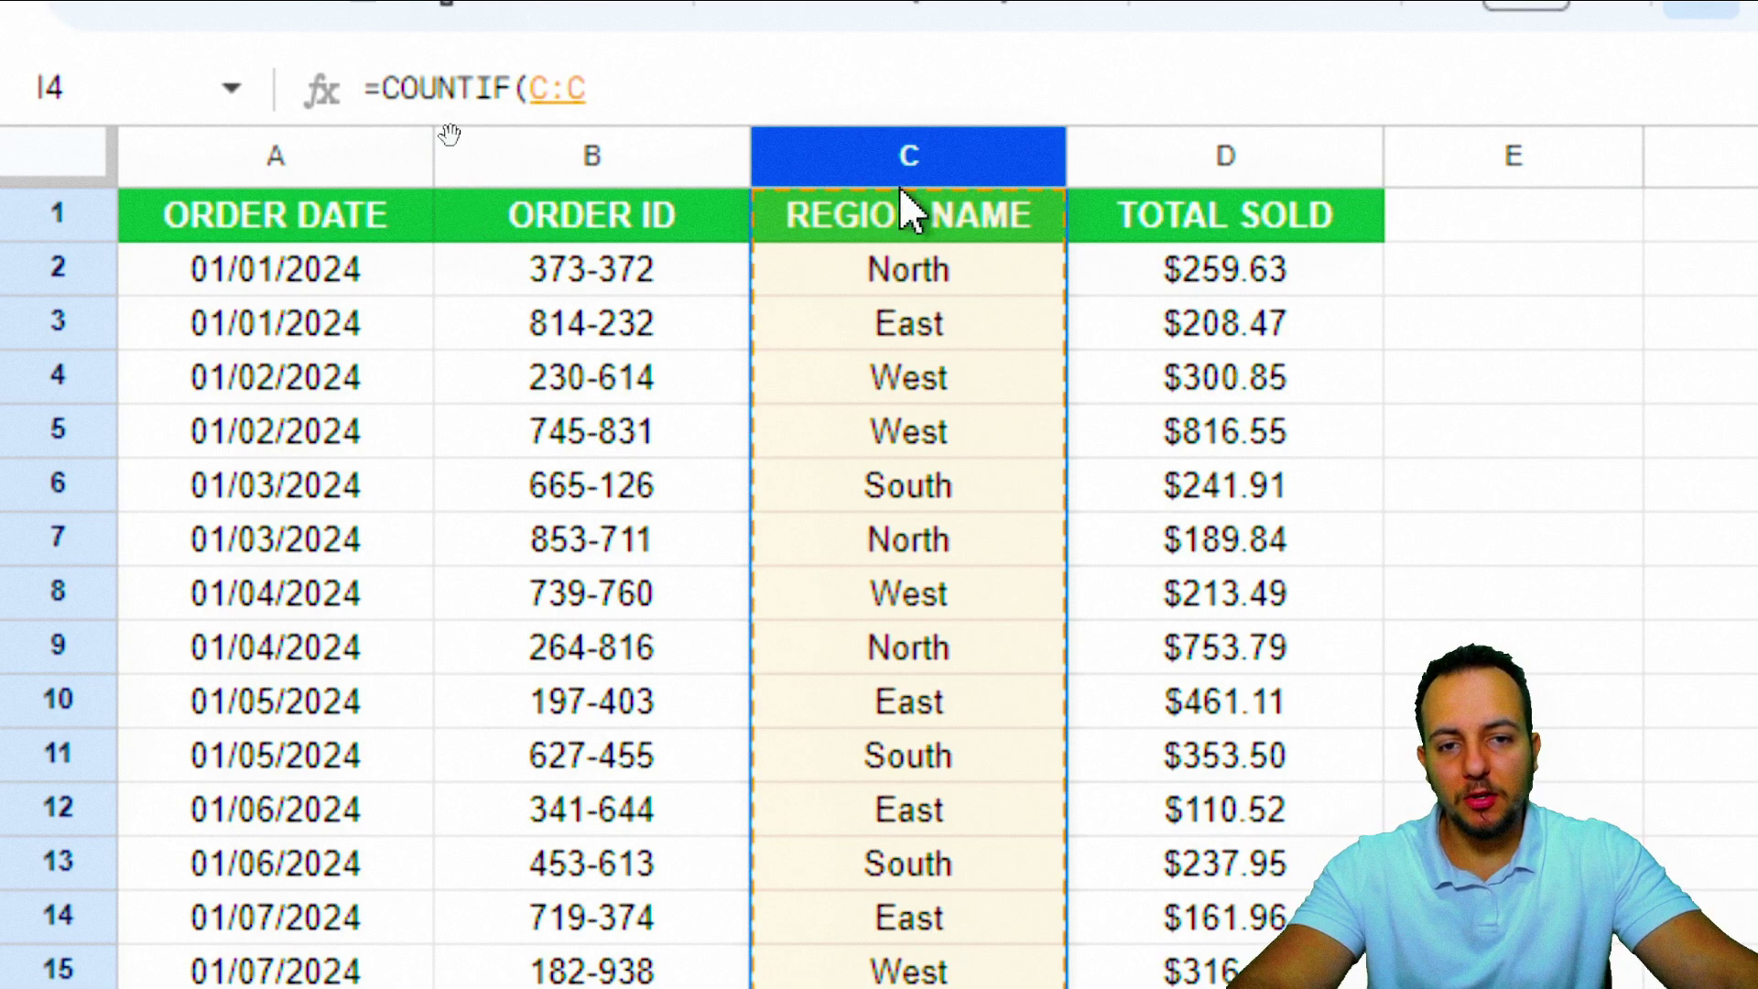
{"action": "left_click_drag", "start_coordinate": [908, 385], "coordinate": [915, 645]}
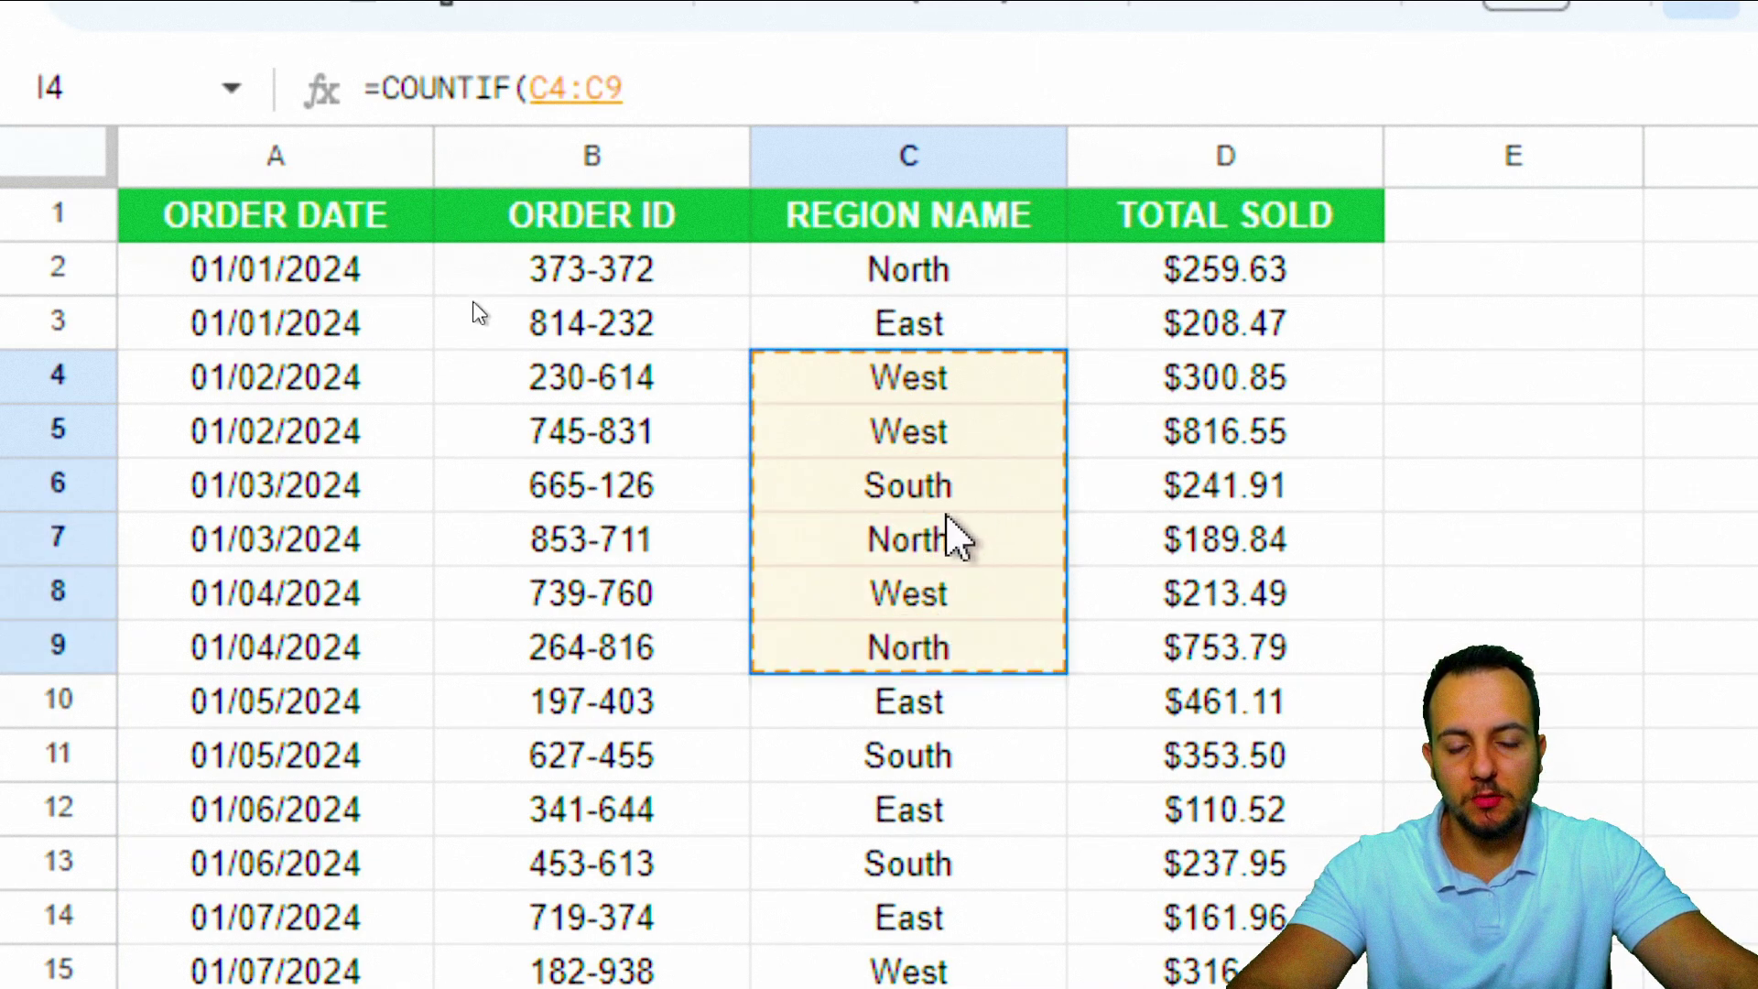
{"action": "left_click", "coordinate": [926, 160]}
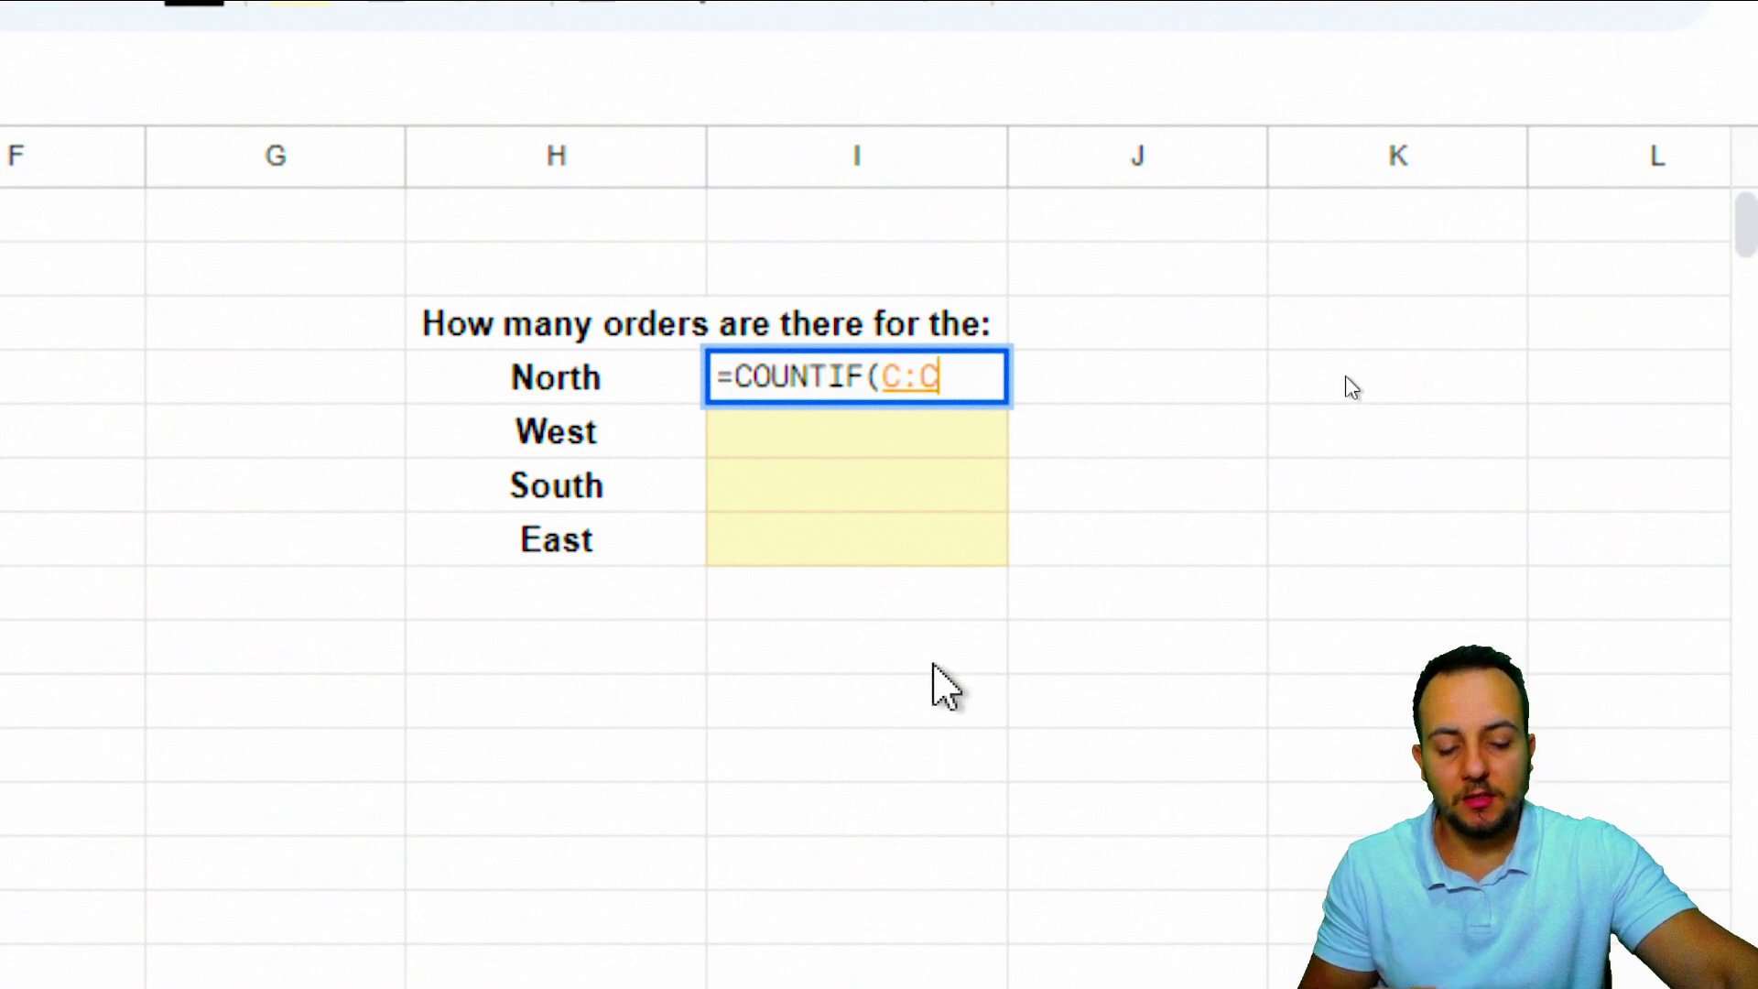
Complete the North formula as =COUNTIF(C:C,H4), using the North label cell as criterion
{"action": "type", "text": ","}
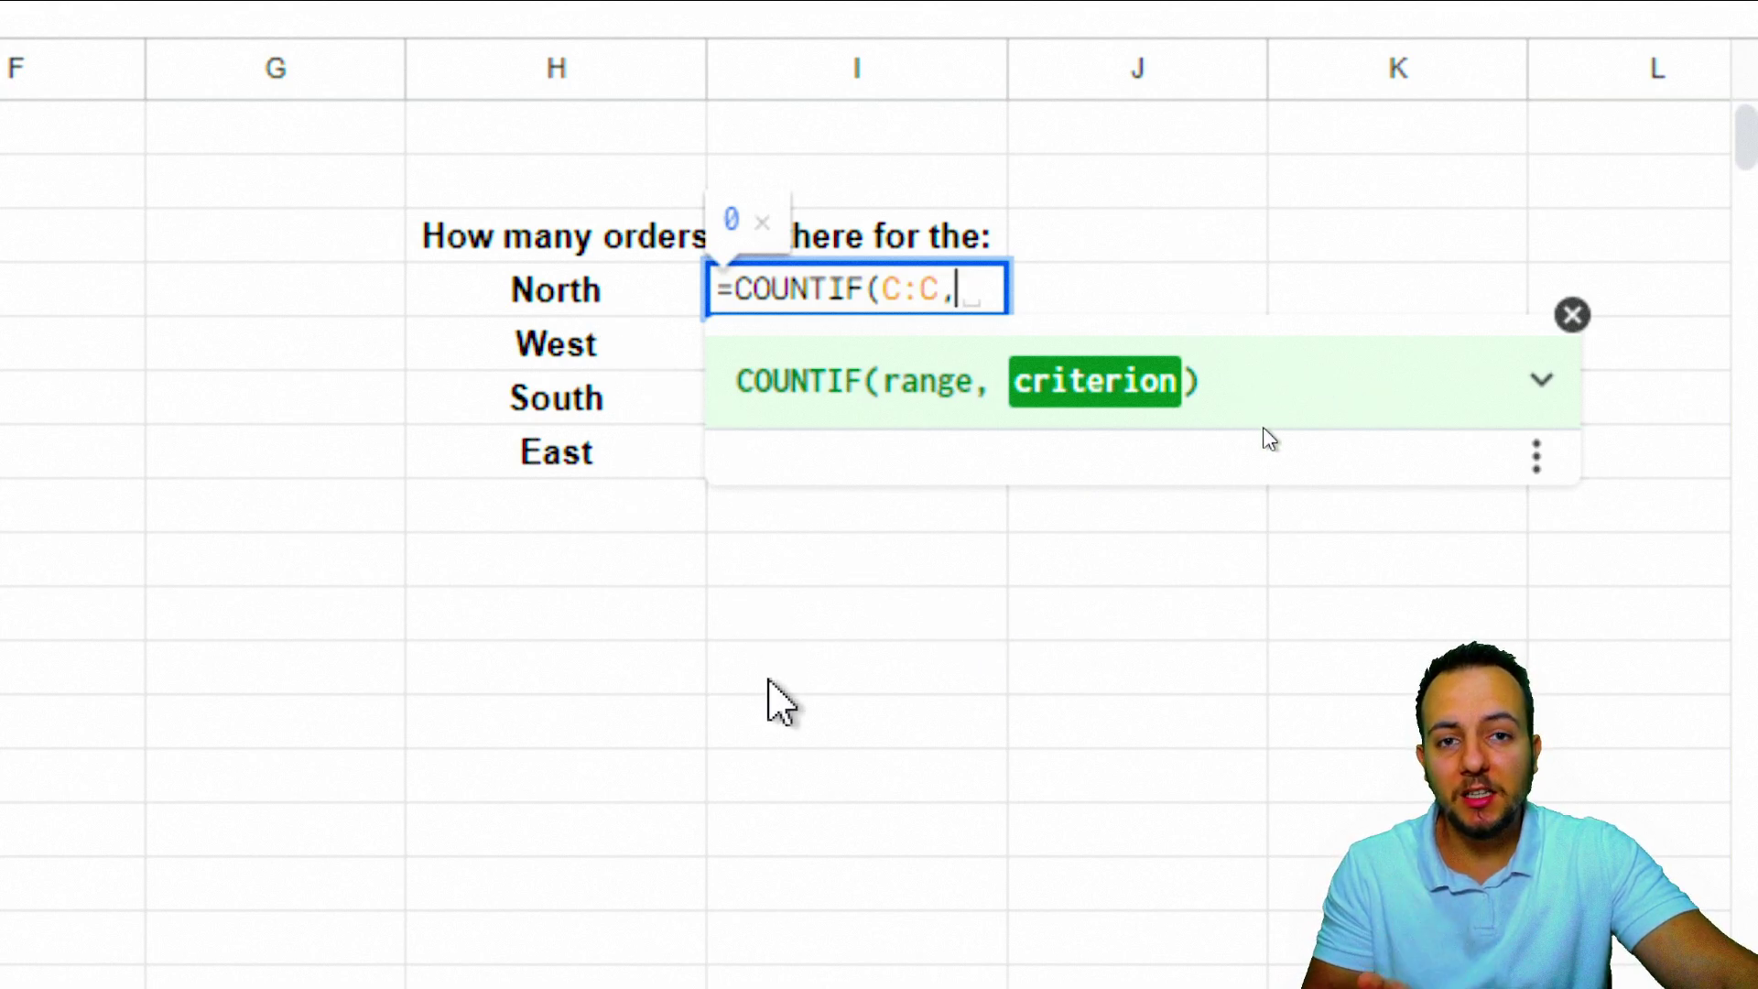
{"action": "type", "text": "\""}
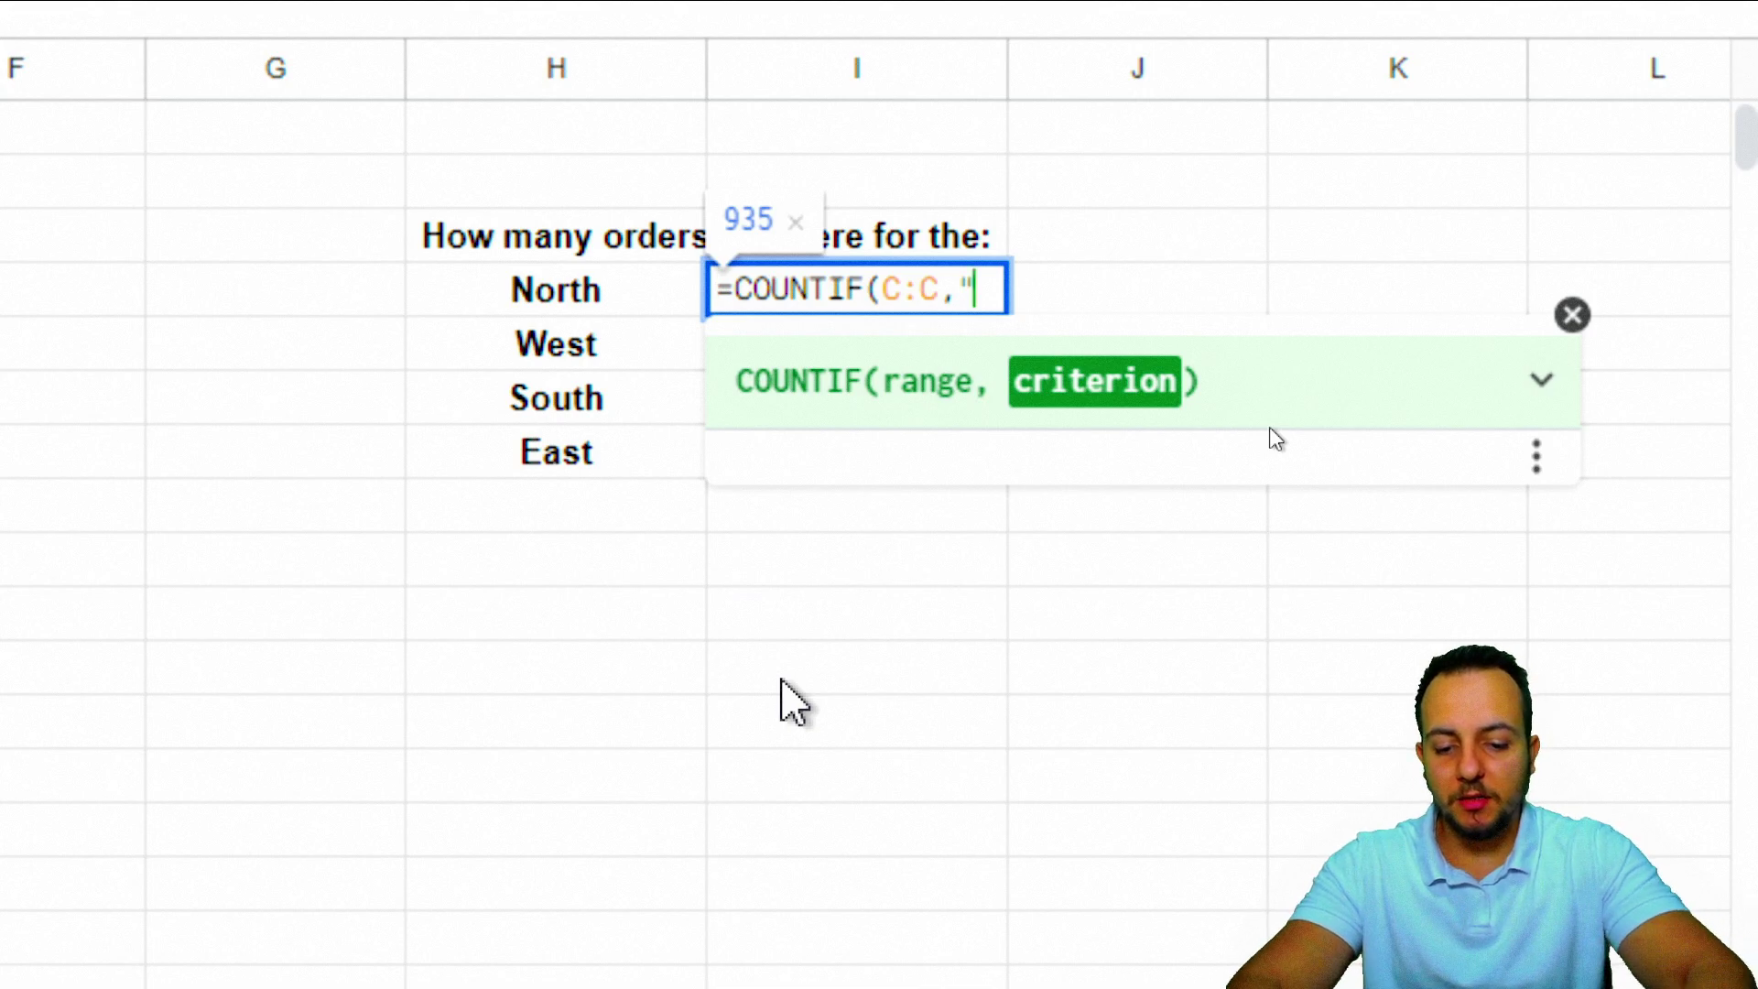
{"action": "type", "text": "North"}
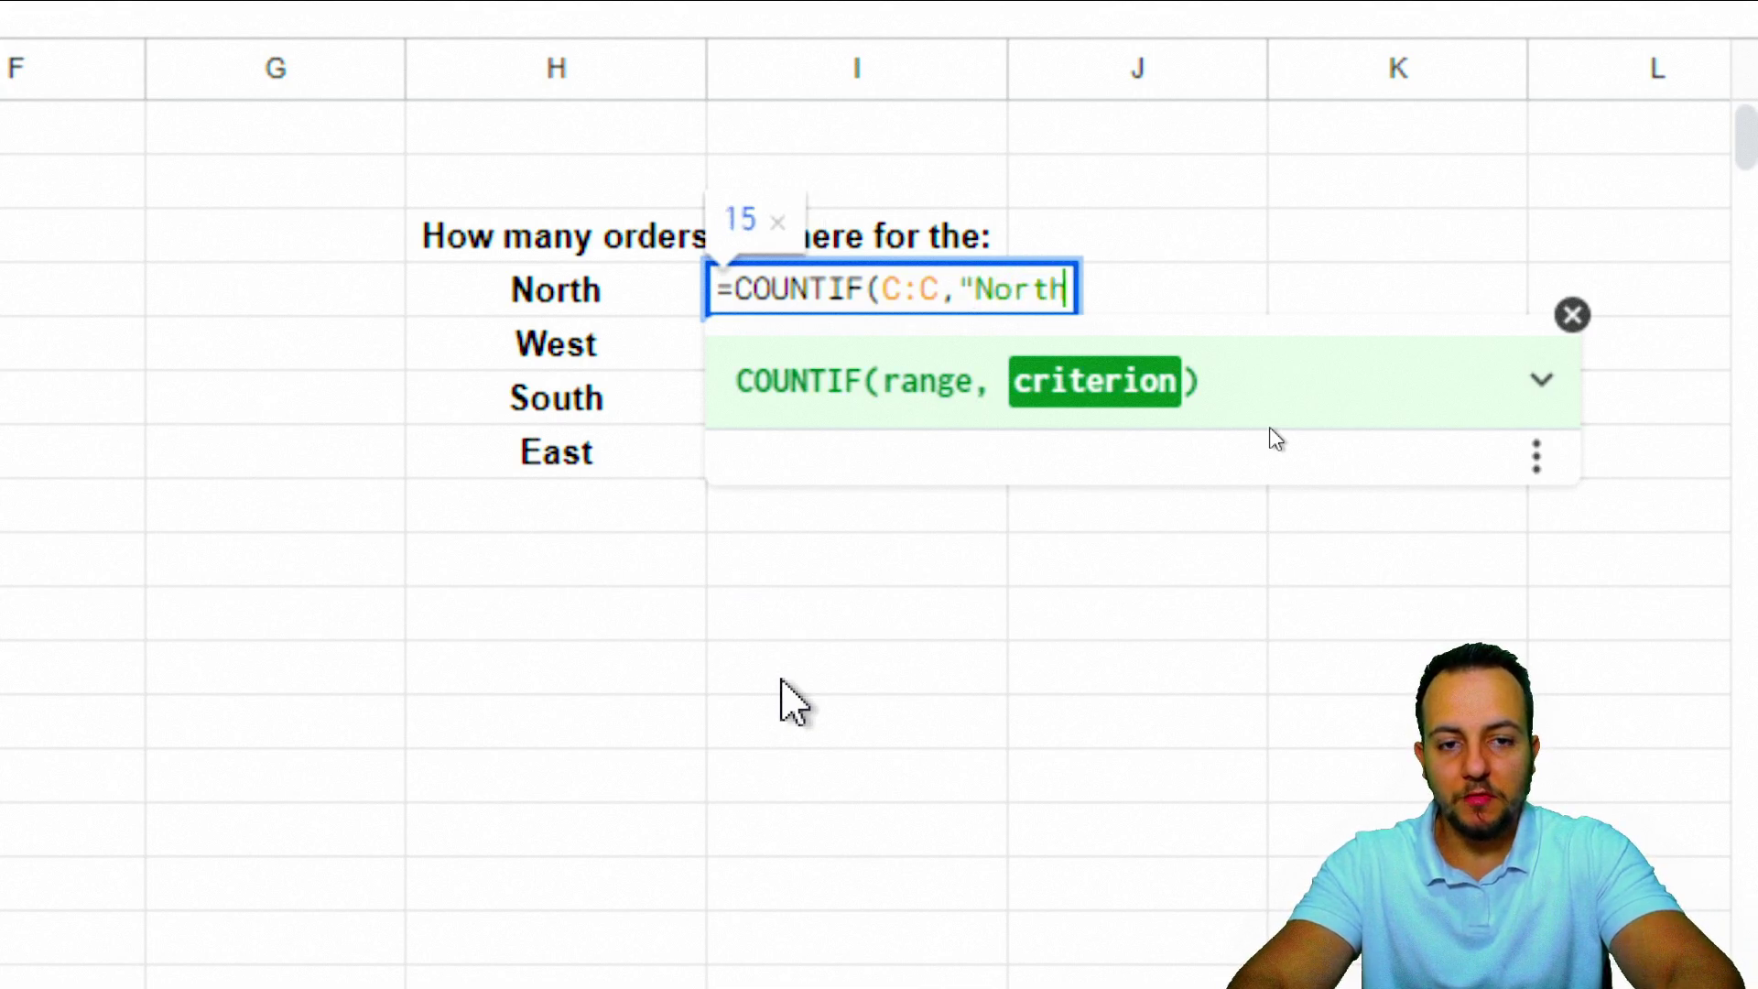
{"action": "type", "text": "\""}
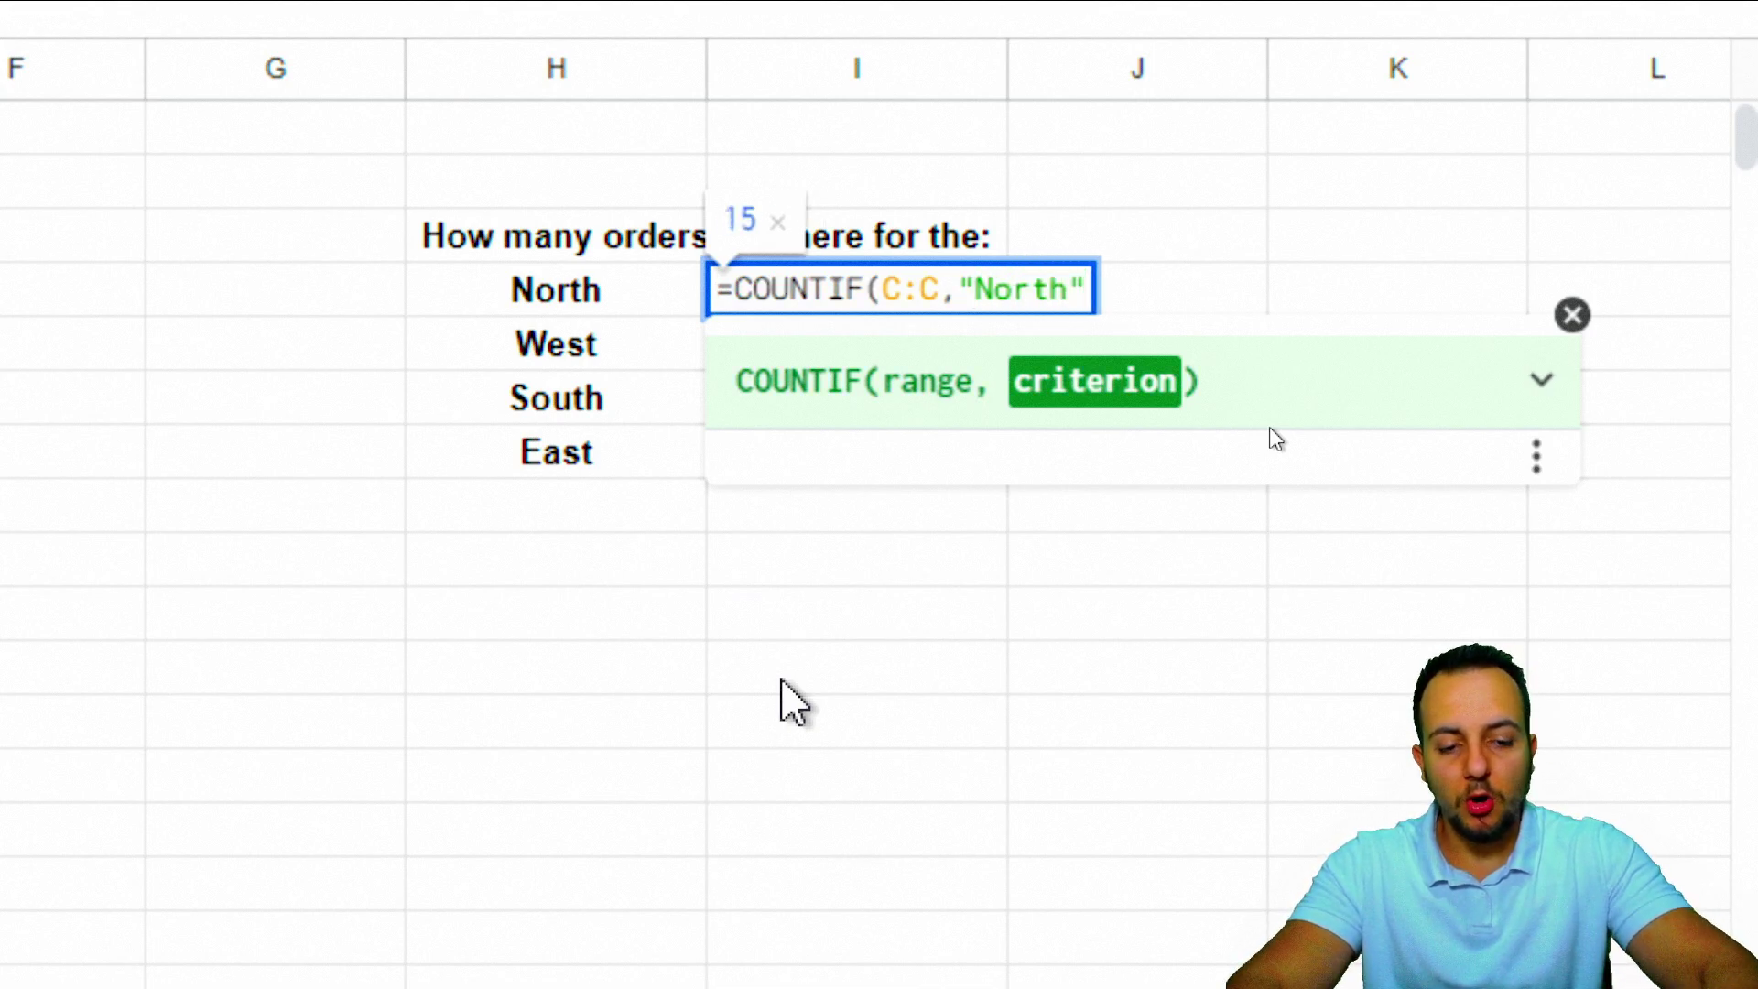
{"action": "key", "text": "BackSpace"}
{"action": "key", "text": "BackSpace"}
{"action": "key", "text": "BackSpace"}
{"action": "key", "text": "BackSpace"}
{"action": "key", "text": "BackSpace"}
{"action": "key", "text": "BackSpace"}
{"action": "key", "text": "BackSpace"}
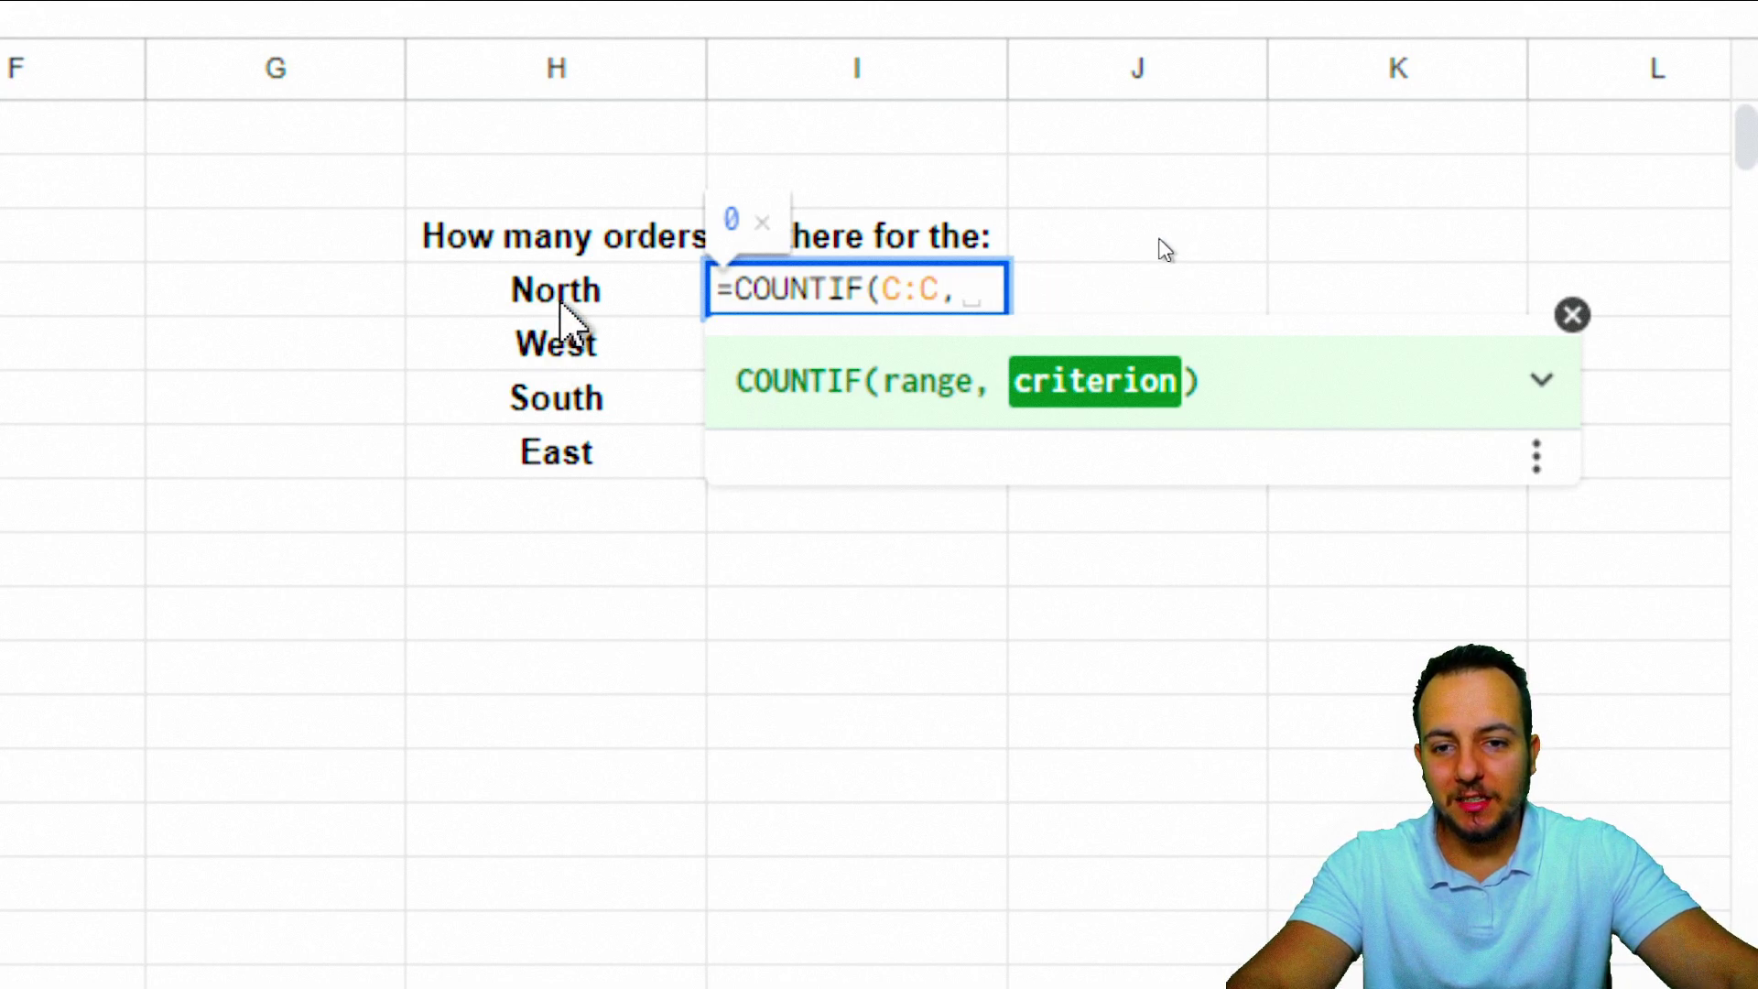
{"action": "left_click", "coordinate": [562, 305]}
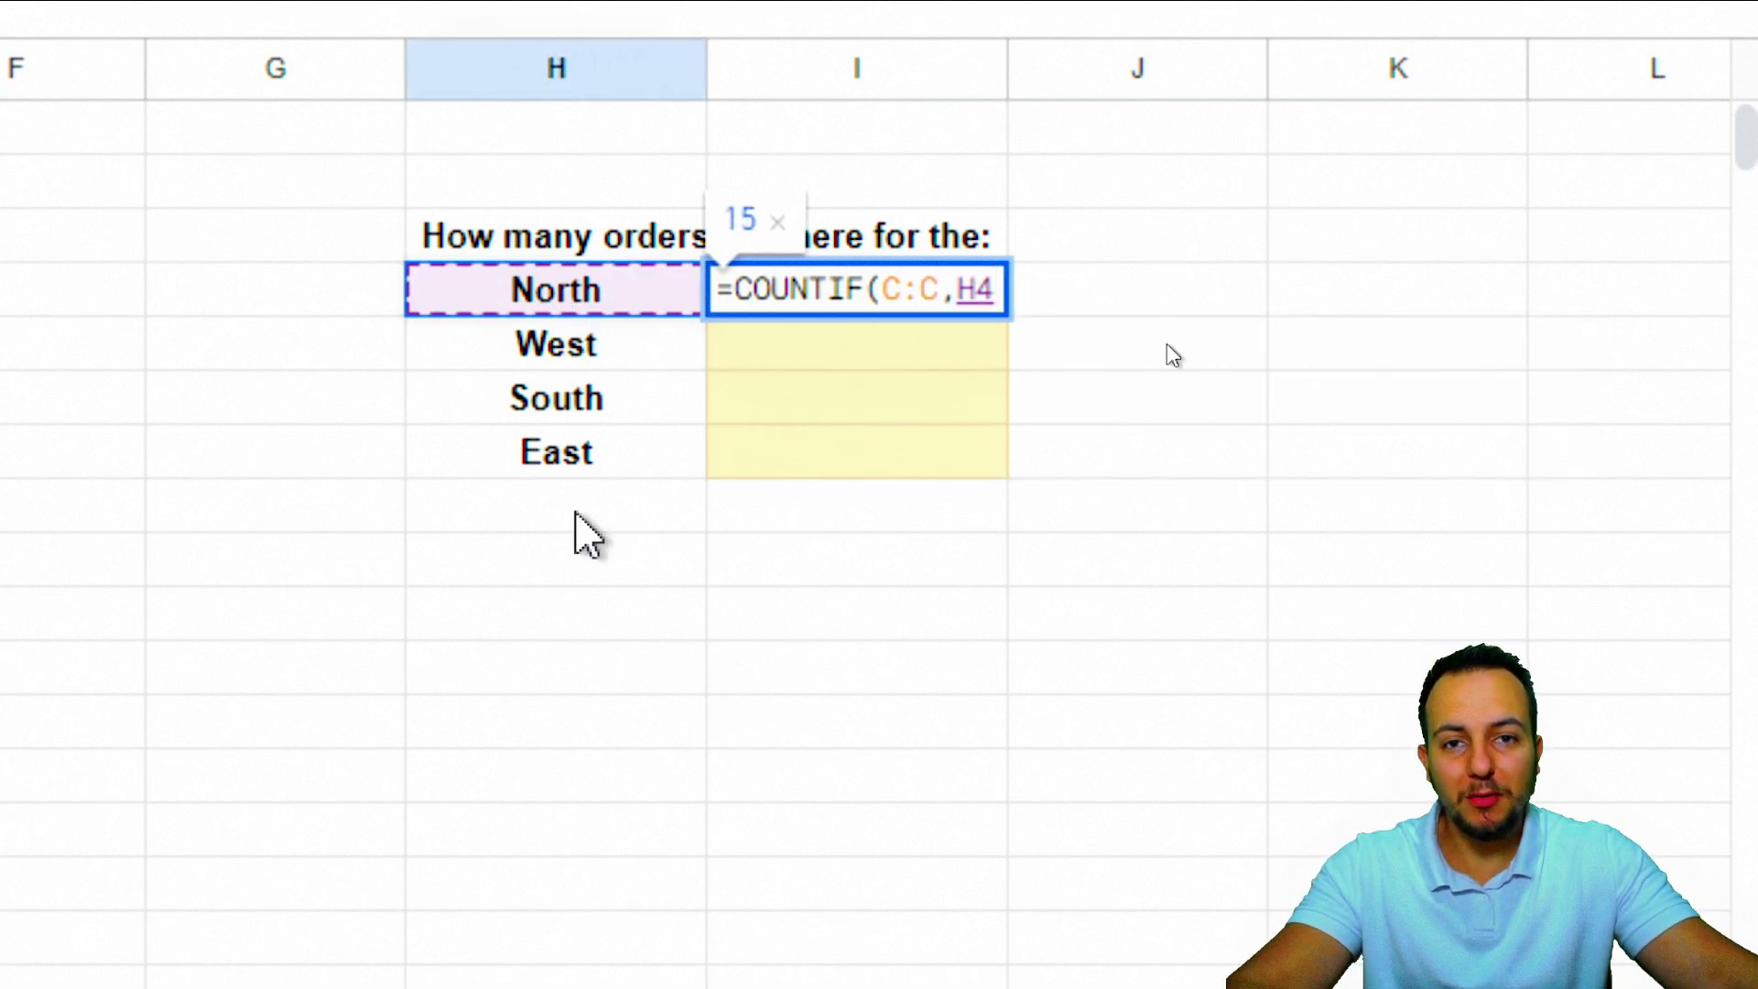
{"action": "type", "text": ")"}
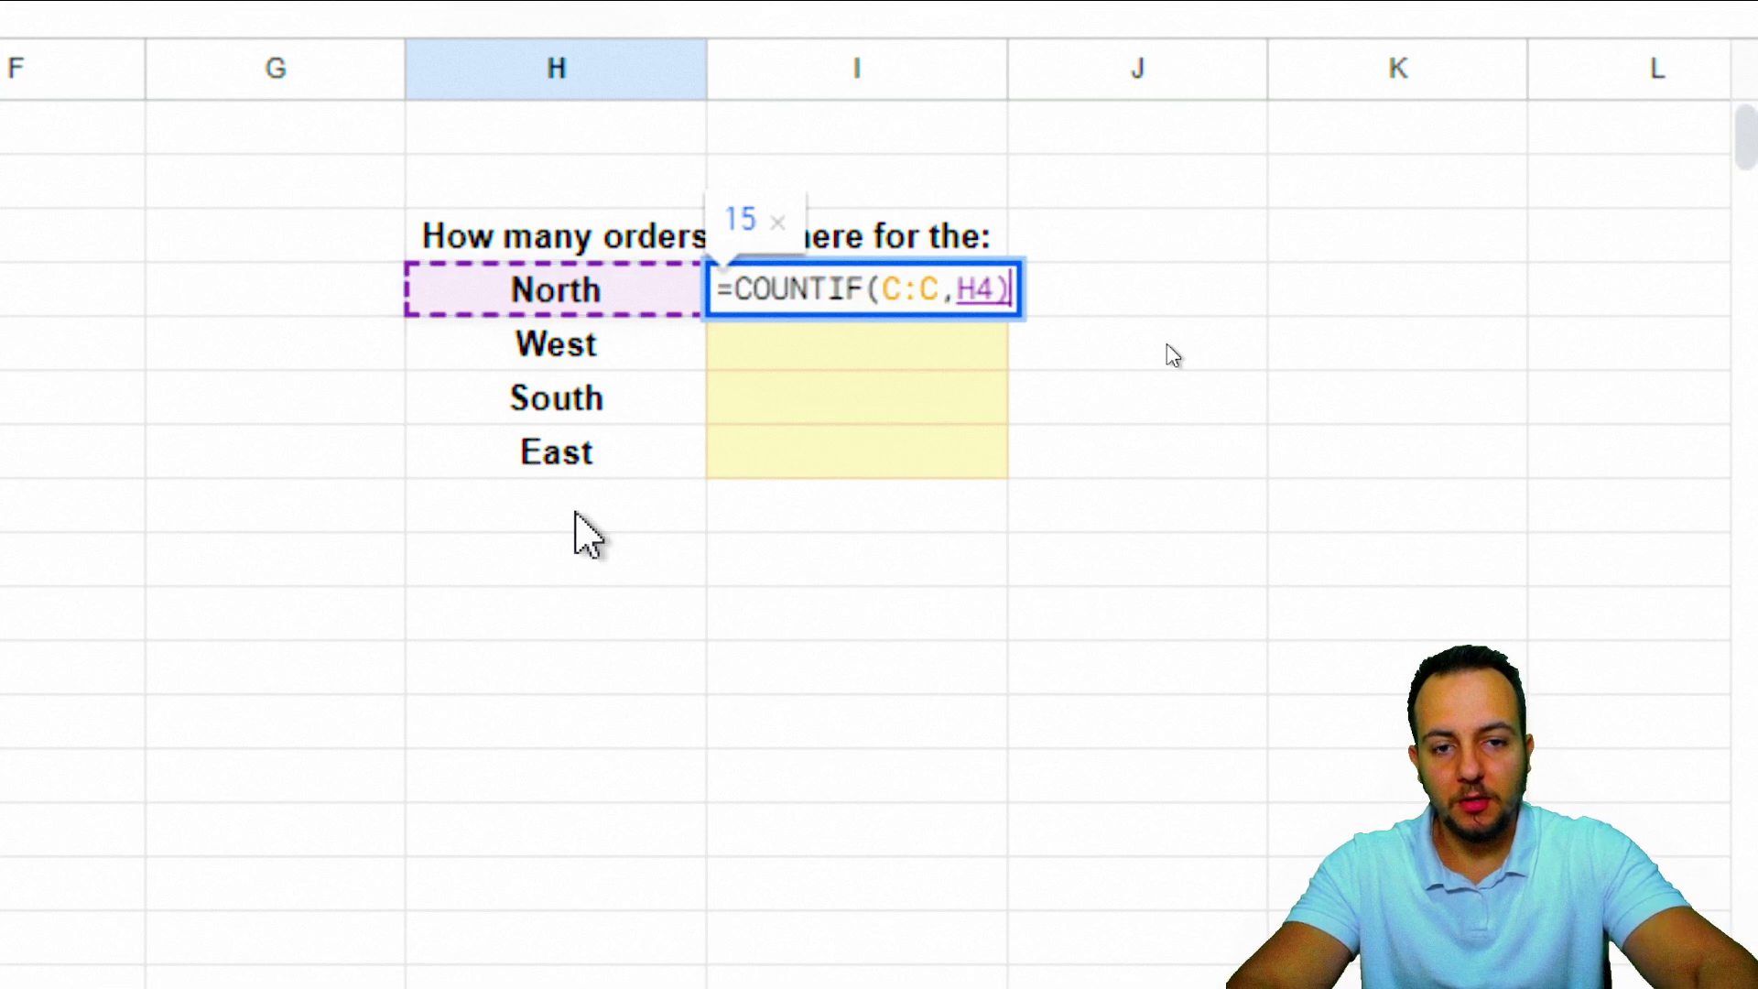
{"action": "key", "text": "Return"}
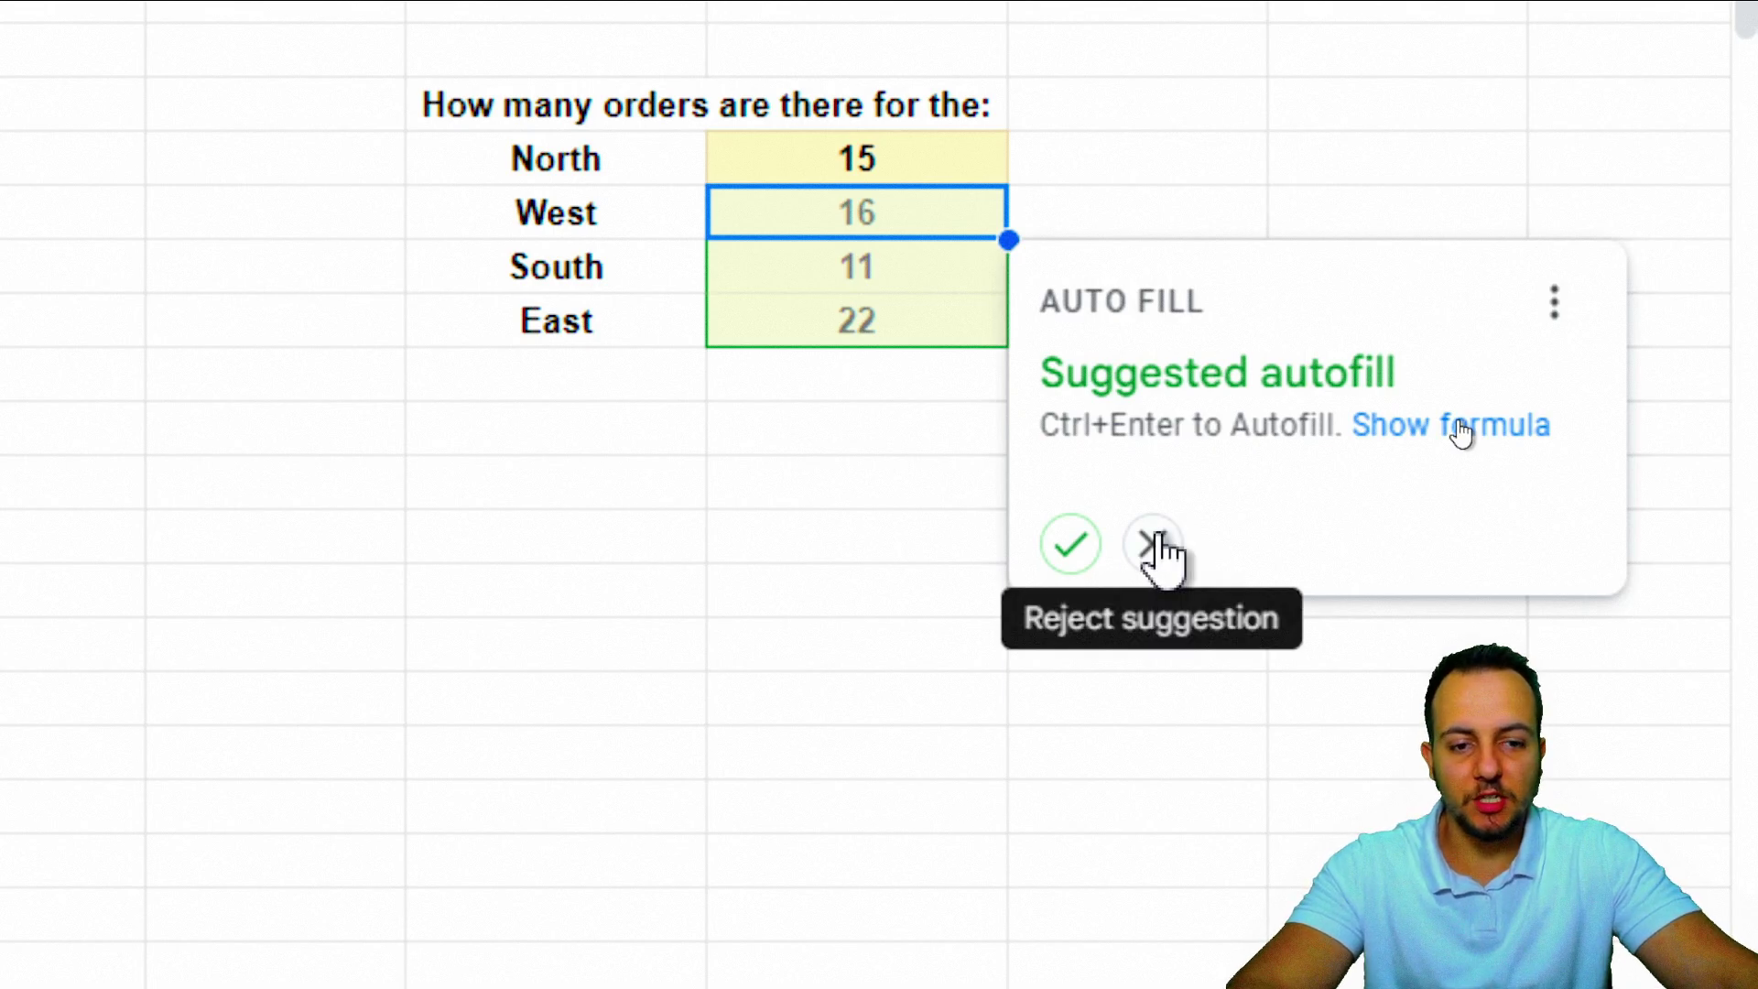
Reject the Auto Fill suggestion and select the North label cell H4
{"action": "left_click", "coordinate": [1156, 545]}
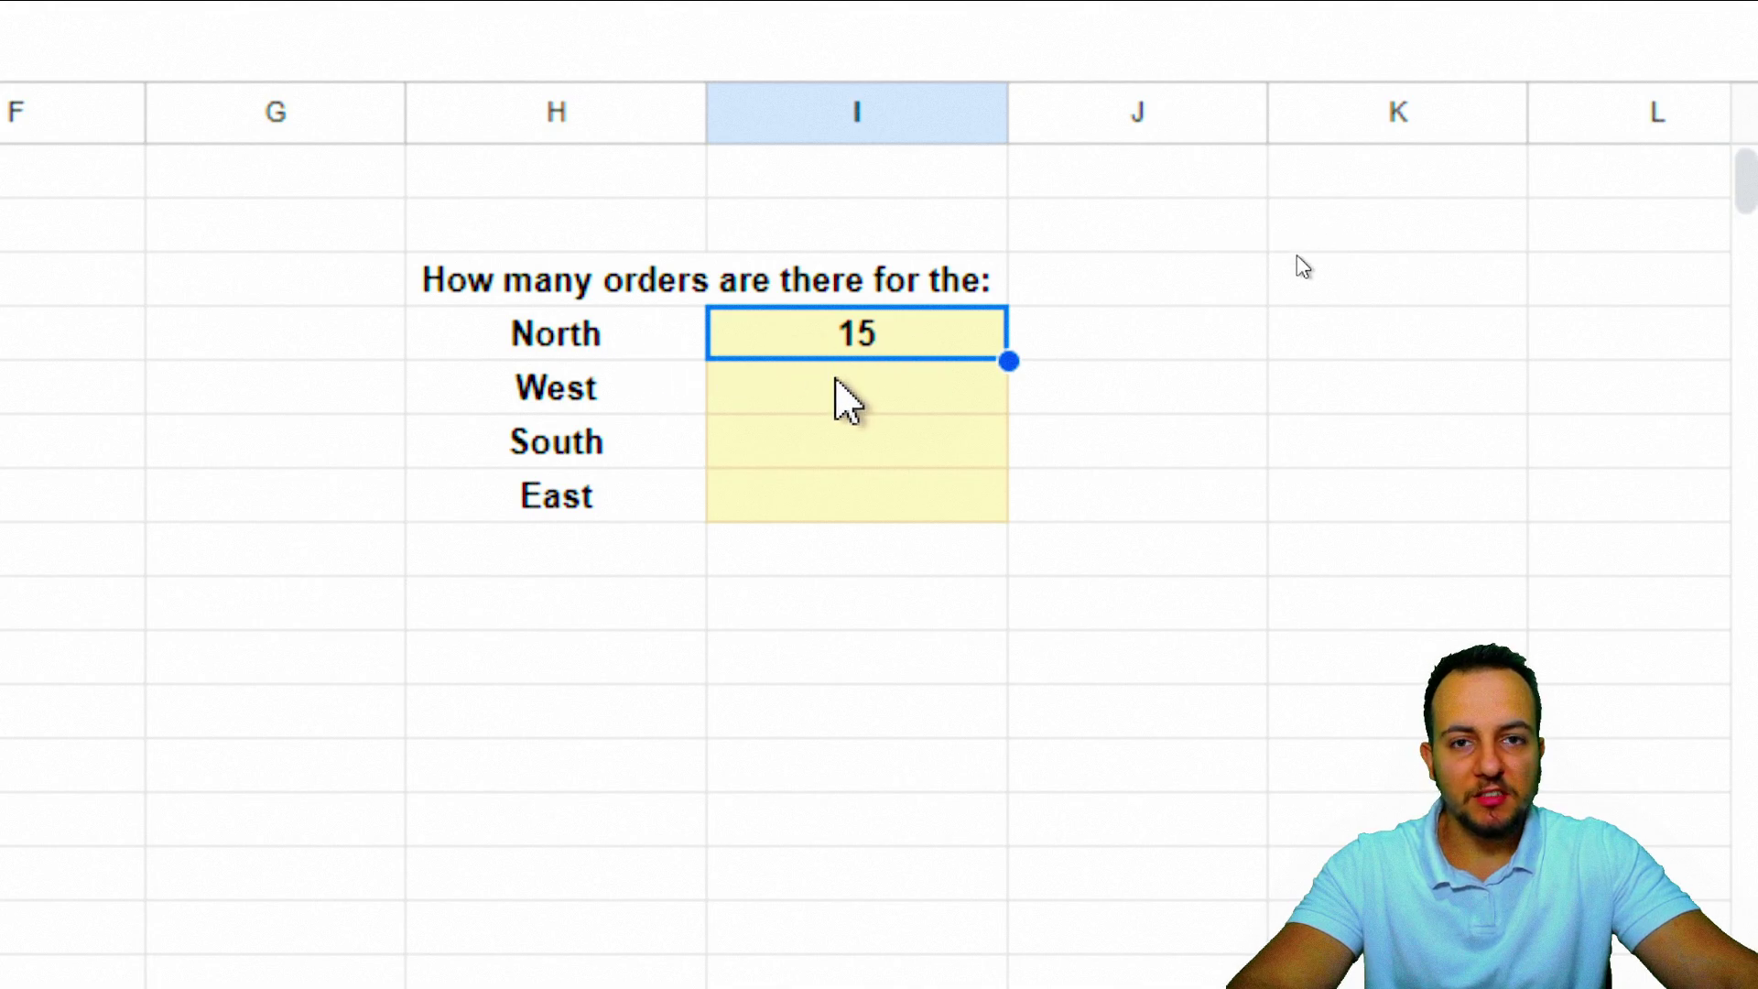
{"action": "left_click", "coordinate": [611, 334]}
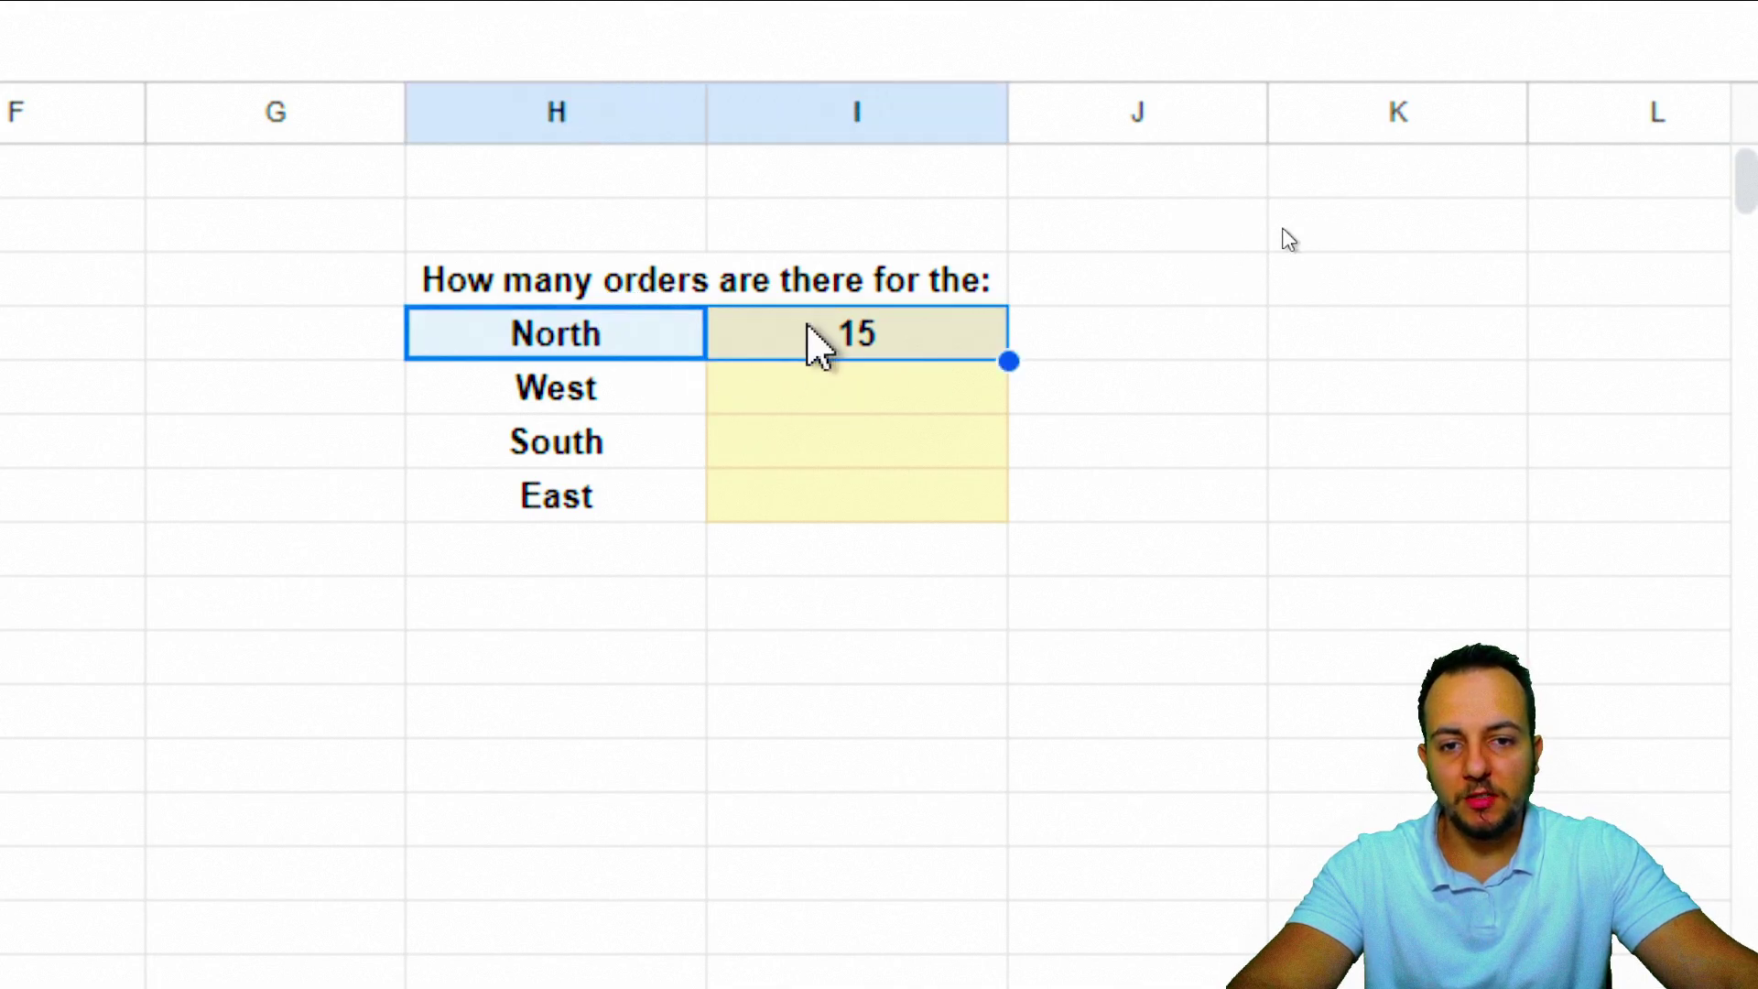
{"action": "left_click", "coordinate": [838, 334]}
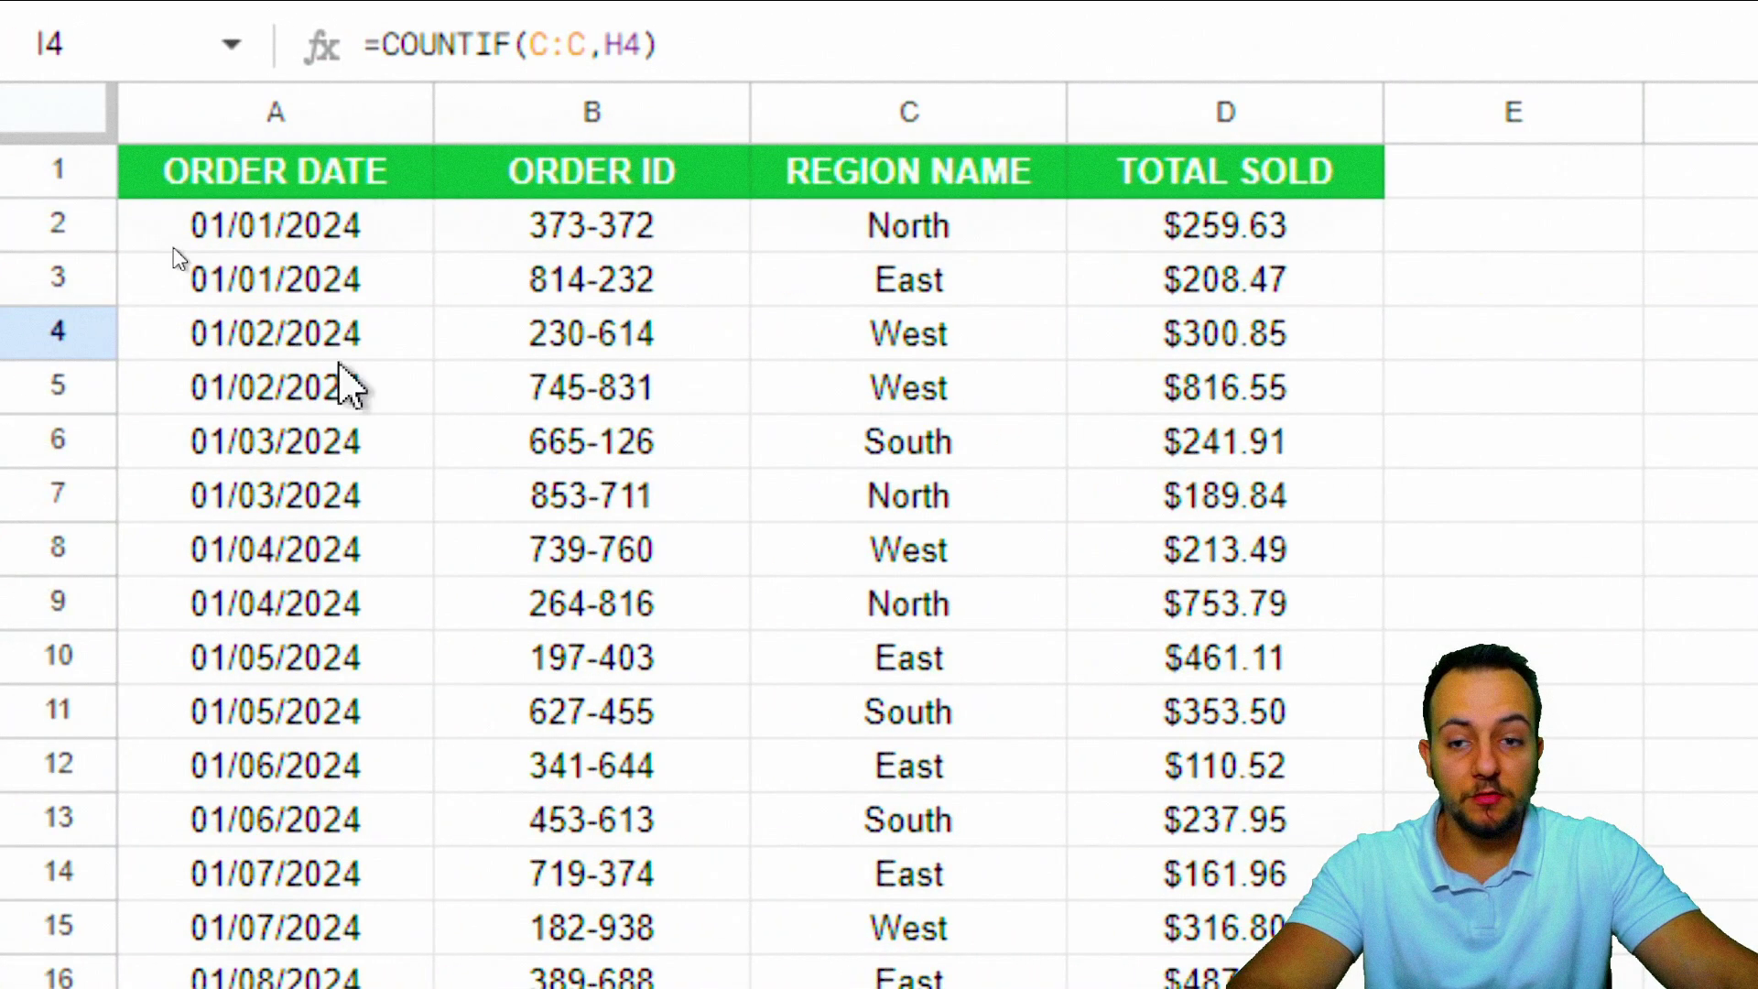
{"action": "scroll", "coordinate": [365, 302], "scroll_direction": "down", "scroll_amount": 7}
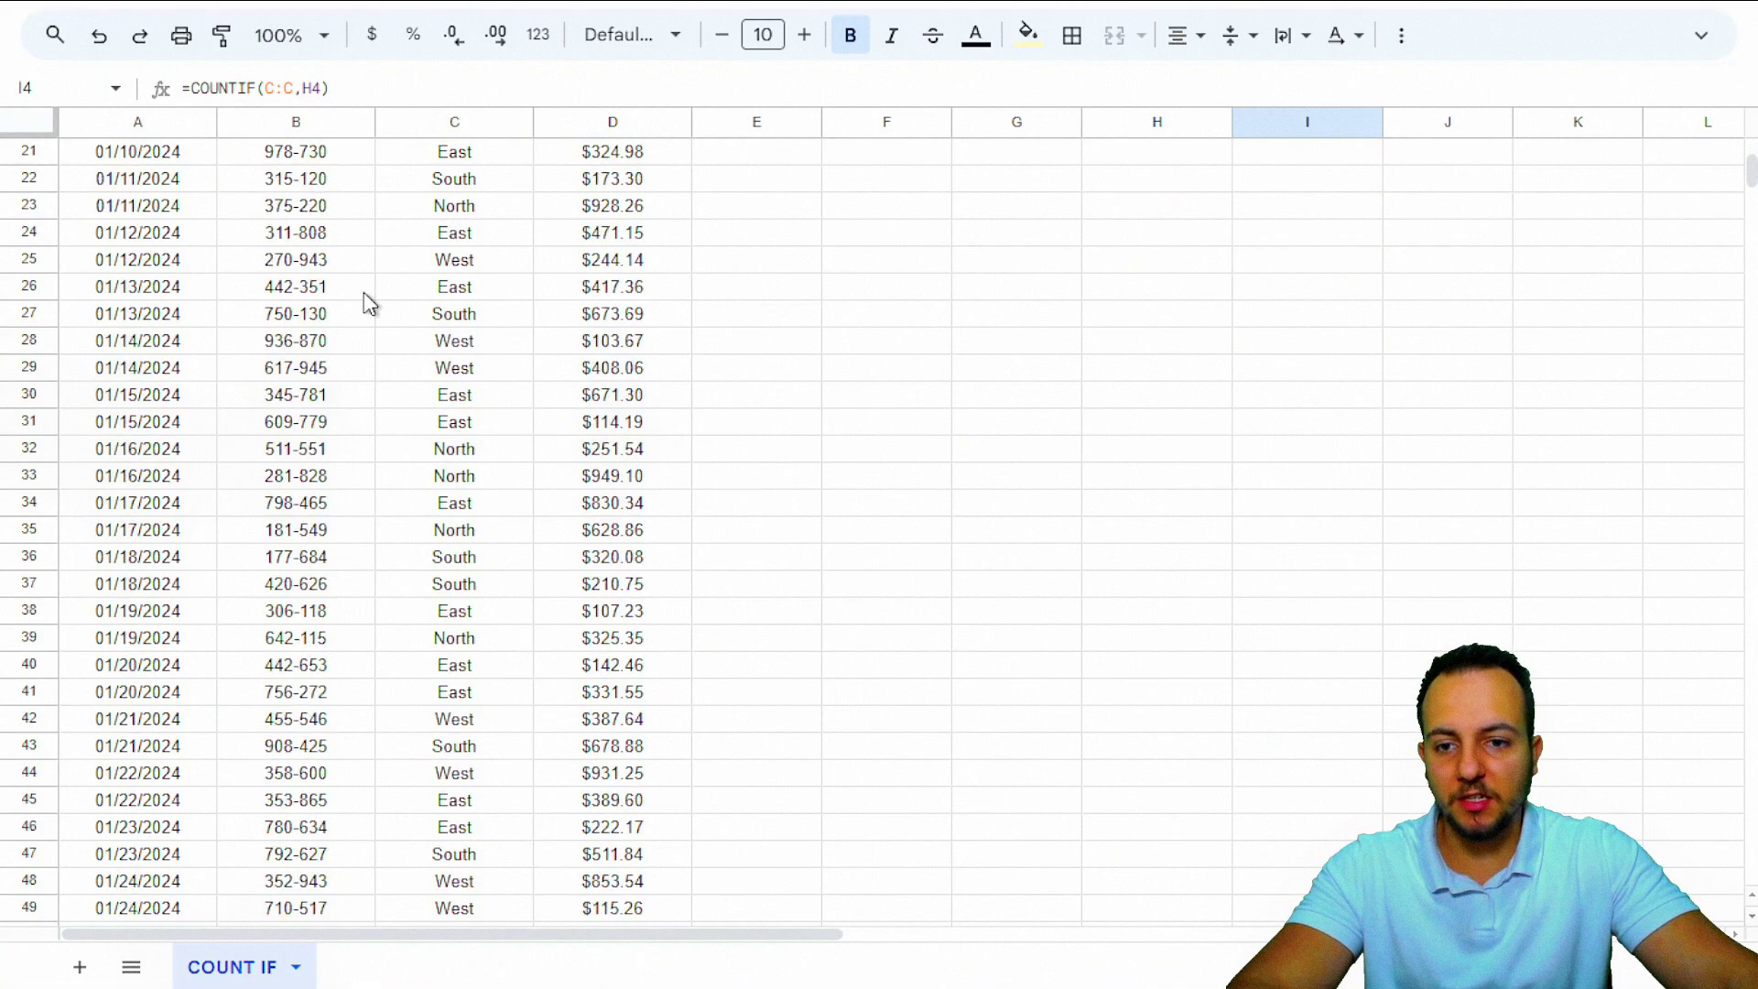
{"action": "scroll", "coordinate": [365, 302], "scroll_direction": "up", "scroll_amount": 7}
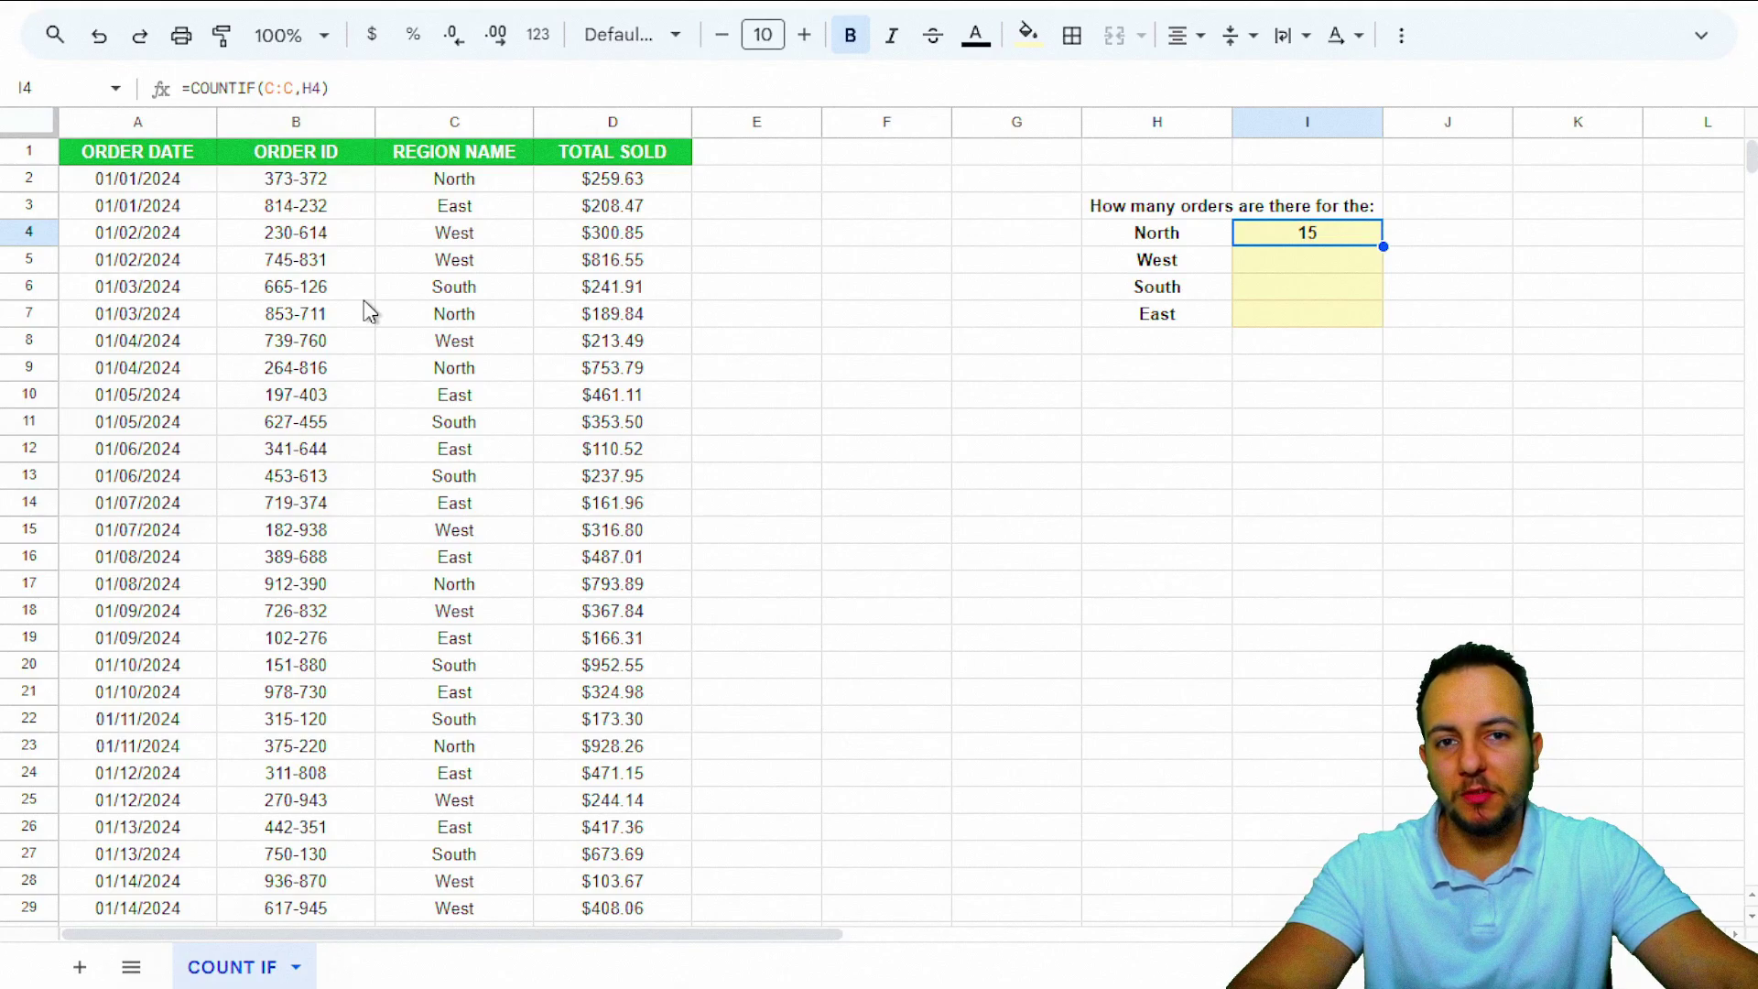
{"action": "scroll", "coordinate": [365, 302], "scroll_direction": "down", "scroll_amount": 13}
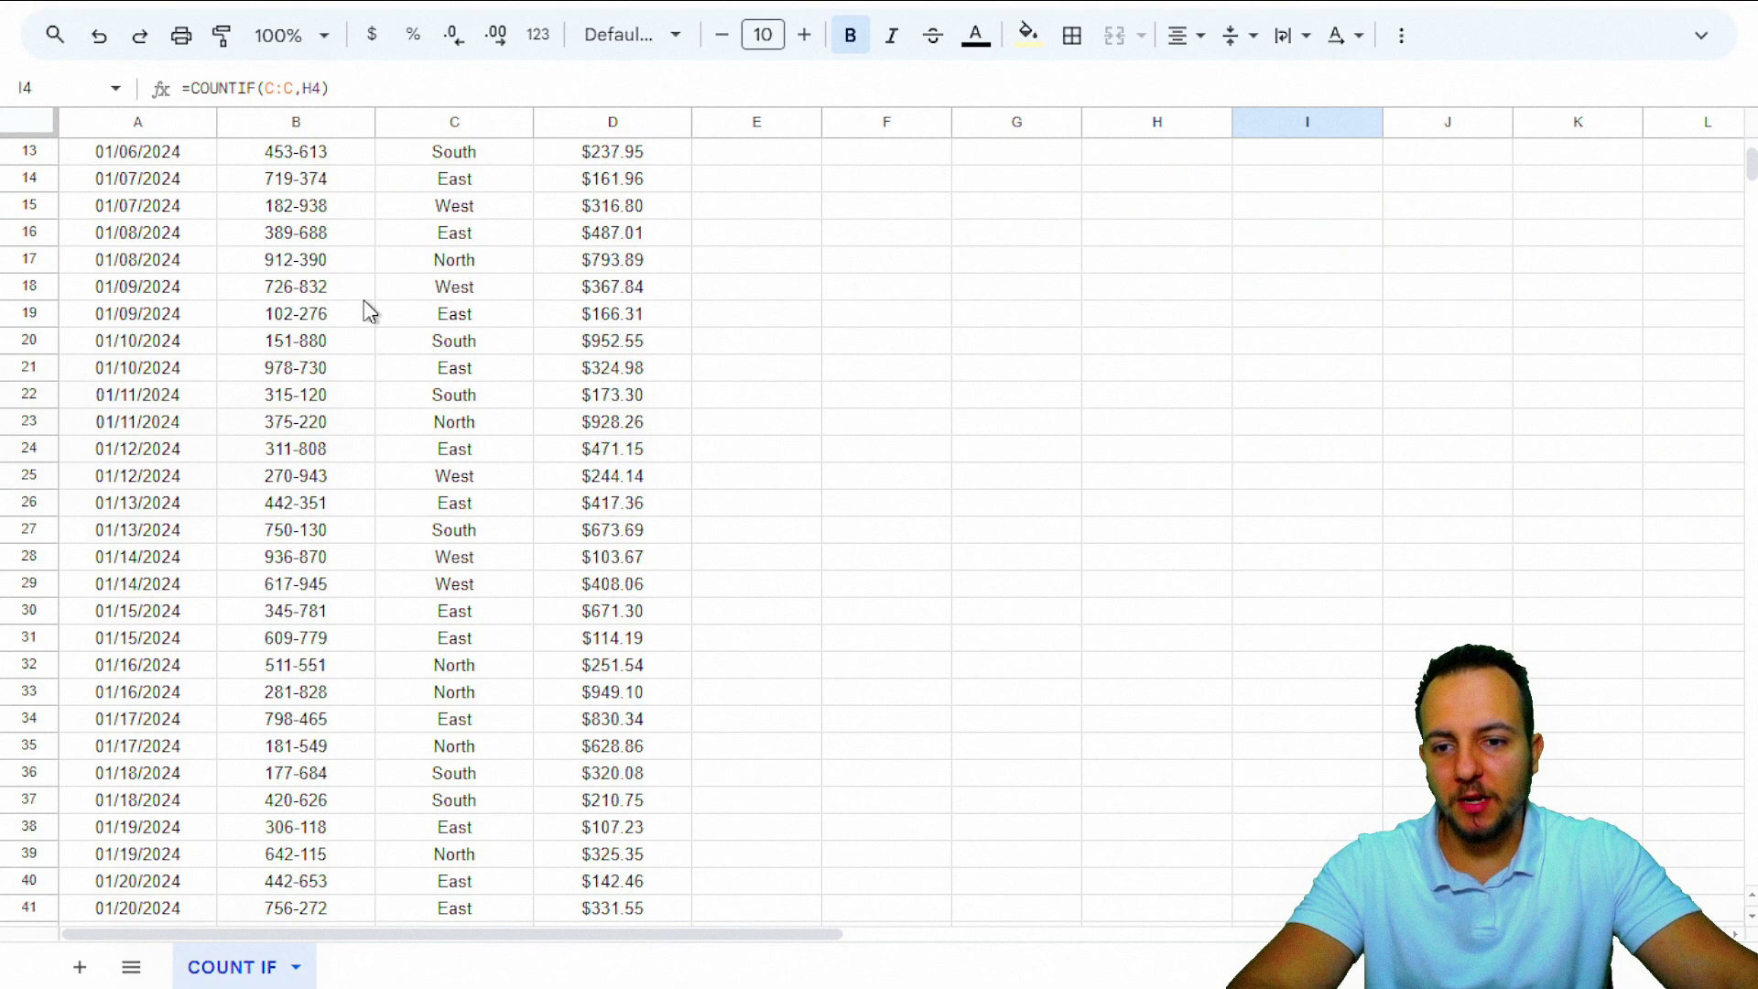
{"action": "scroll", "coordinate": [365, 299], "scroll_direction": "up", "scroll_amount": 13}
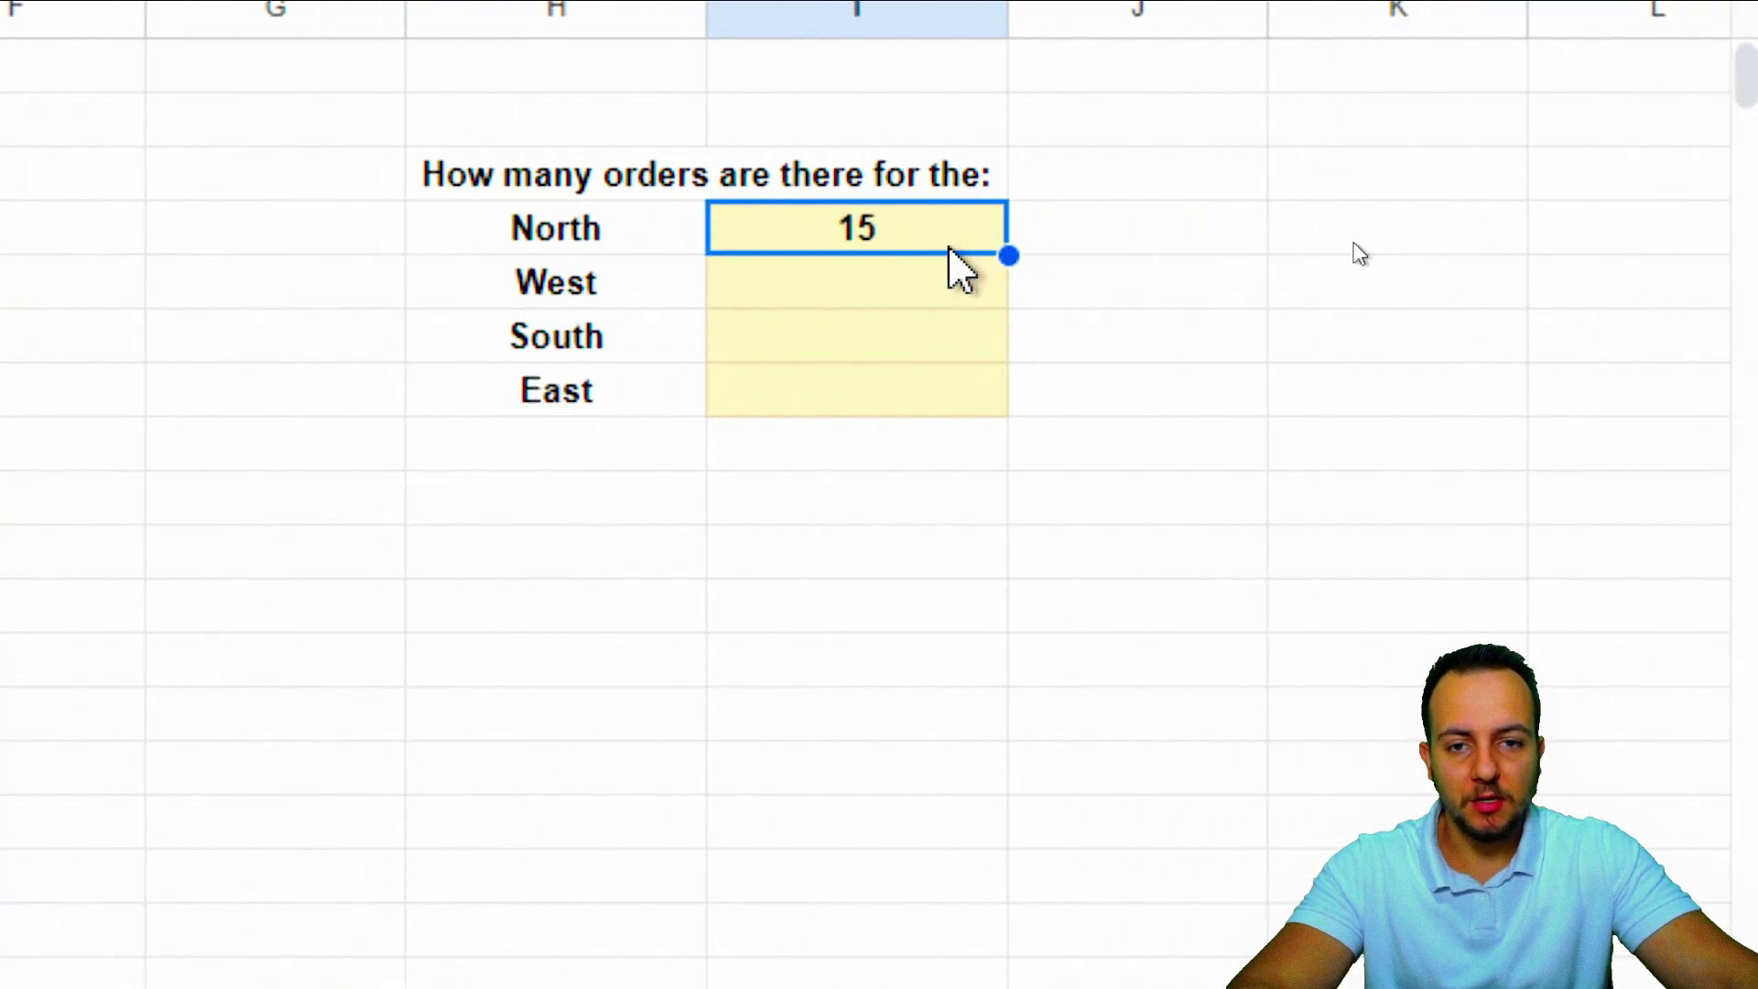
{"action": "left_click", "coordinate": [1263, 287]}
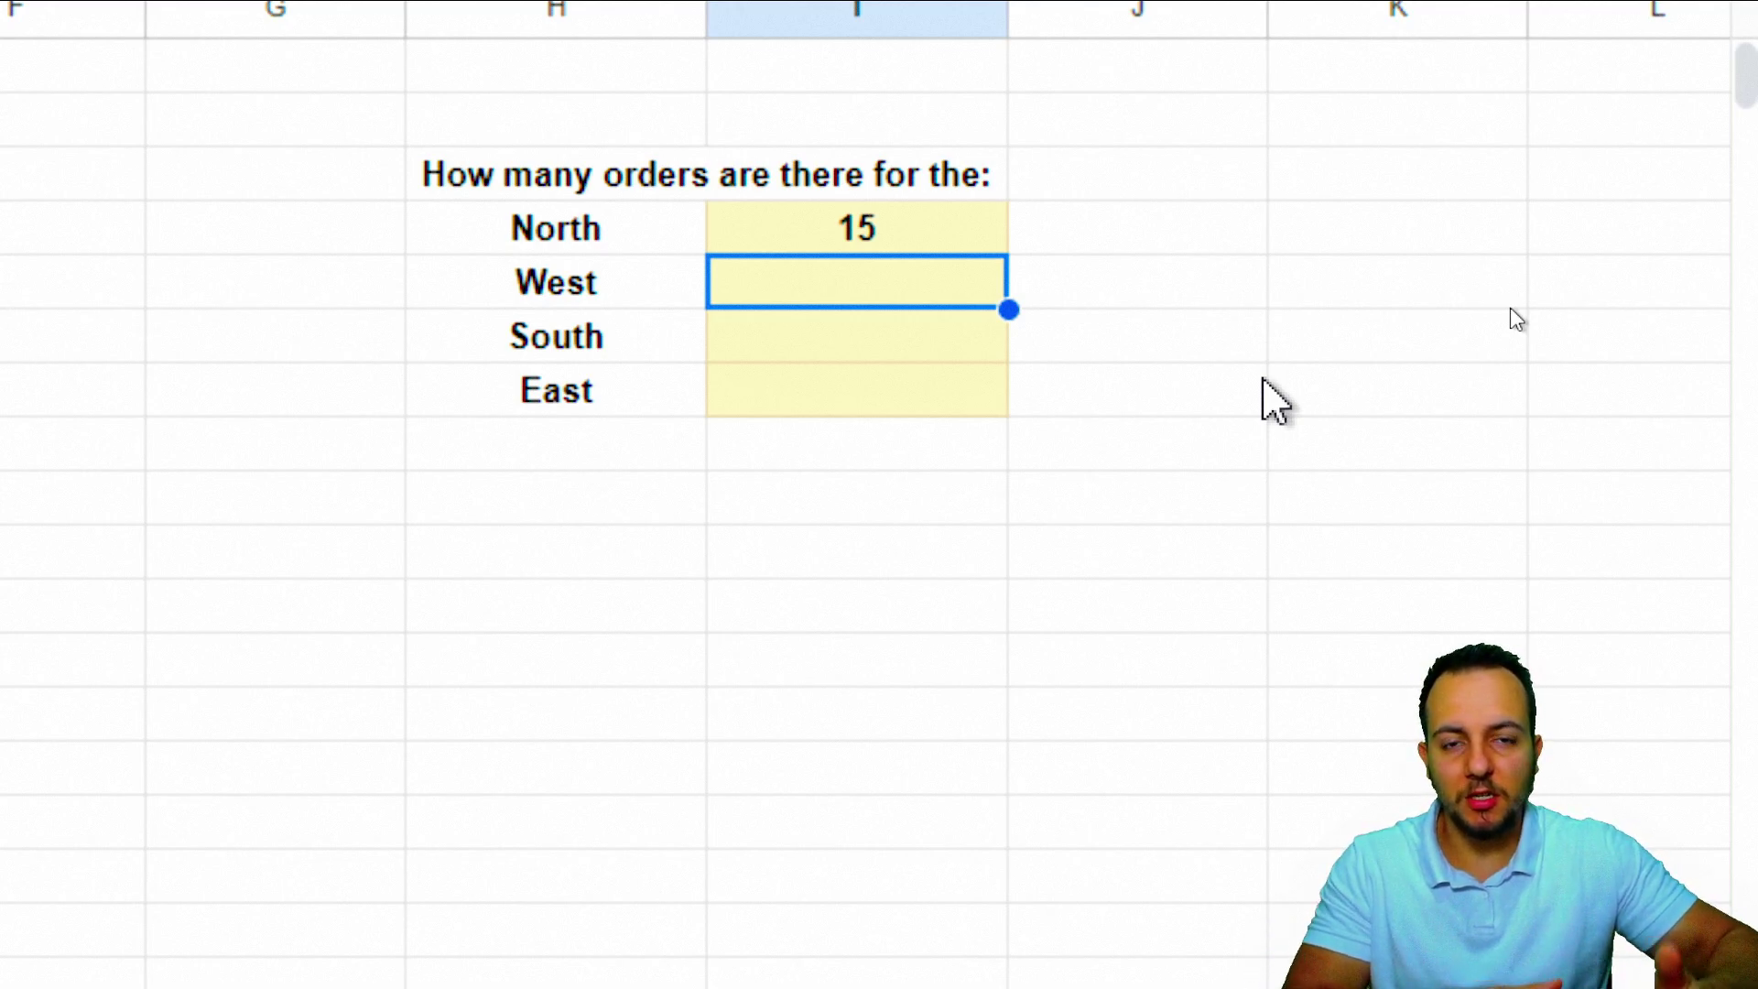
{"action": "left_click", "coordinate": [954, 218]}
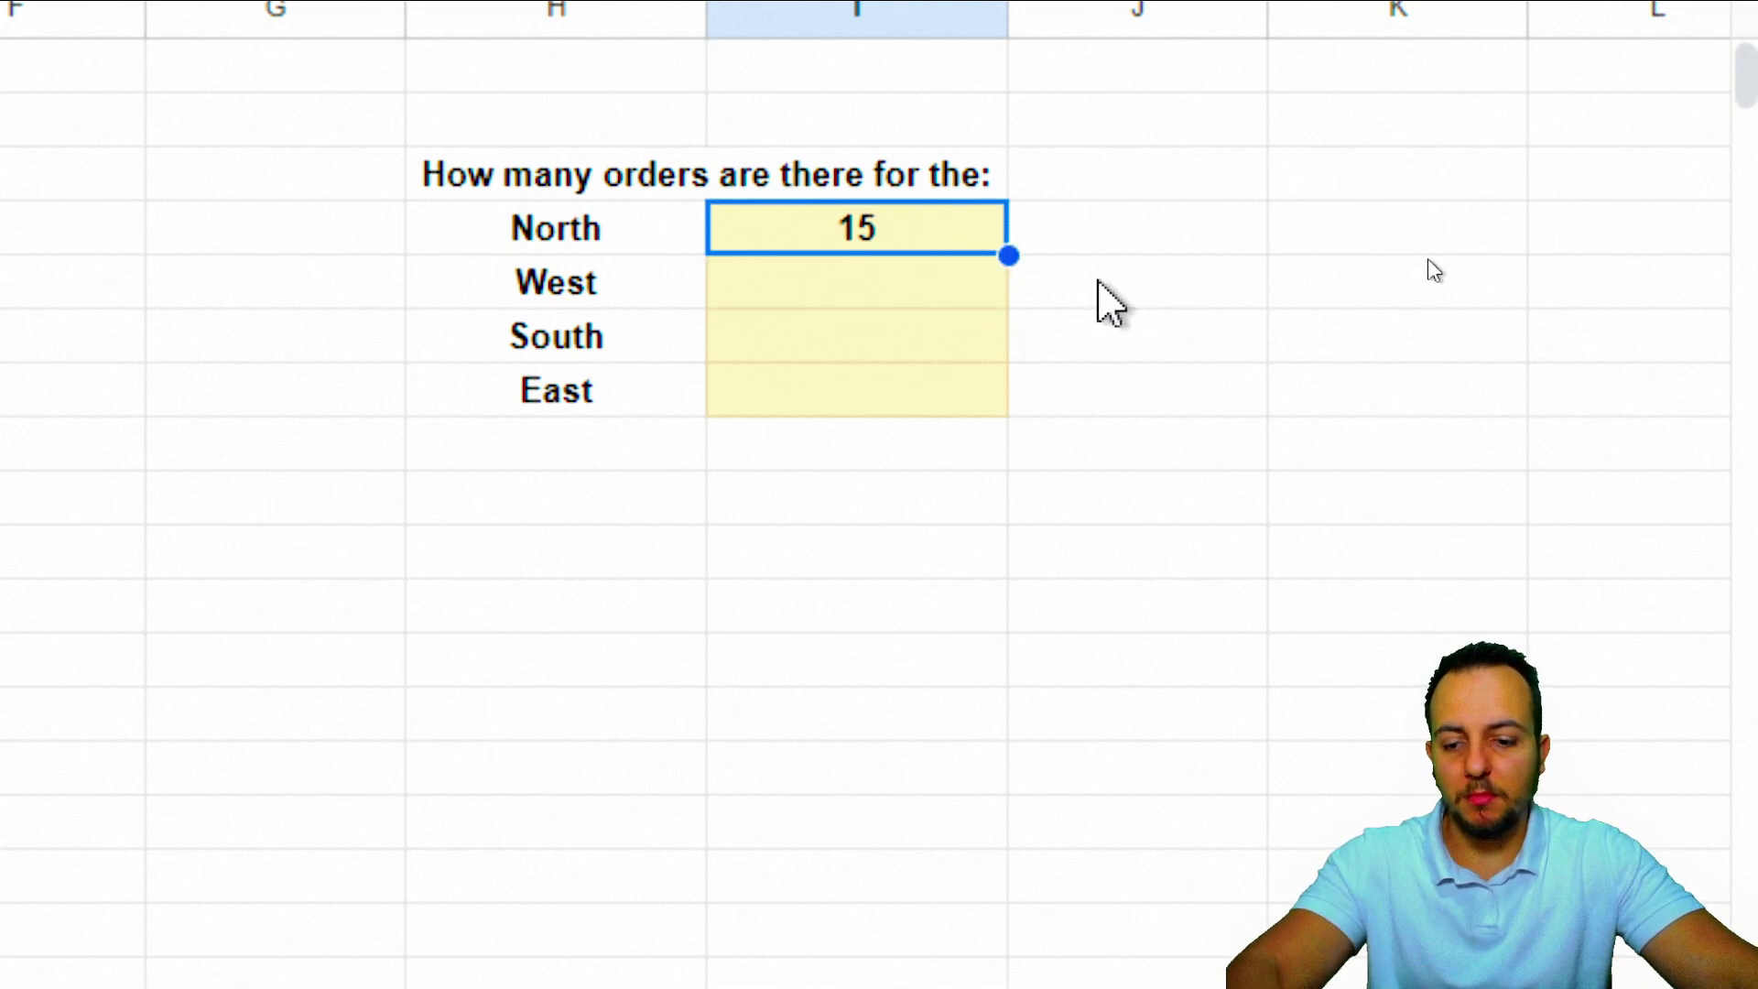
Fill the North COUNTIF formula down into the West, South and East cells
{"action": "left_click", "coordinate": [1428, 259]}
{"action": "mouse_move", "coordinate": [1001, 222]}
{"action": "left_mouse_down"}
{"action": "mouse_move", "coordinate": [1042, 222]}
{"action": "mouse_move", "coordinate": [972, 302]}
{"action": "mouse_move", "coordinate": [1024, 412]}
{"action": "left_mouse_up"}
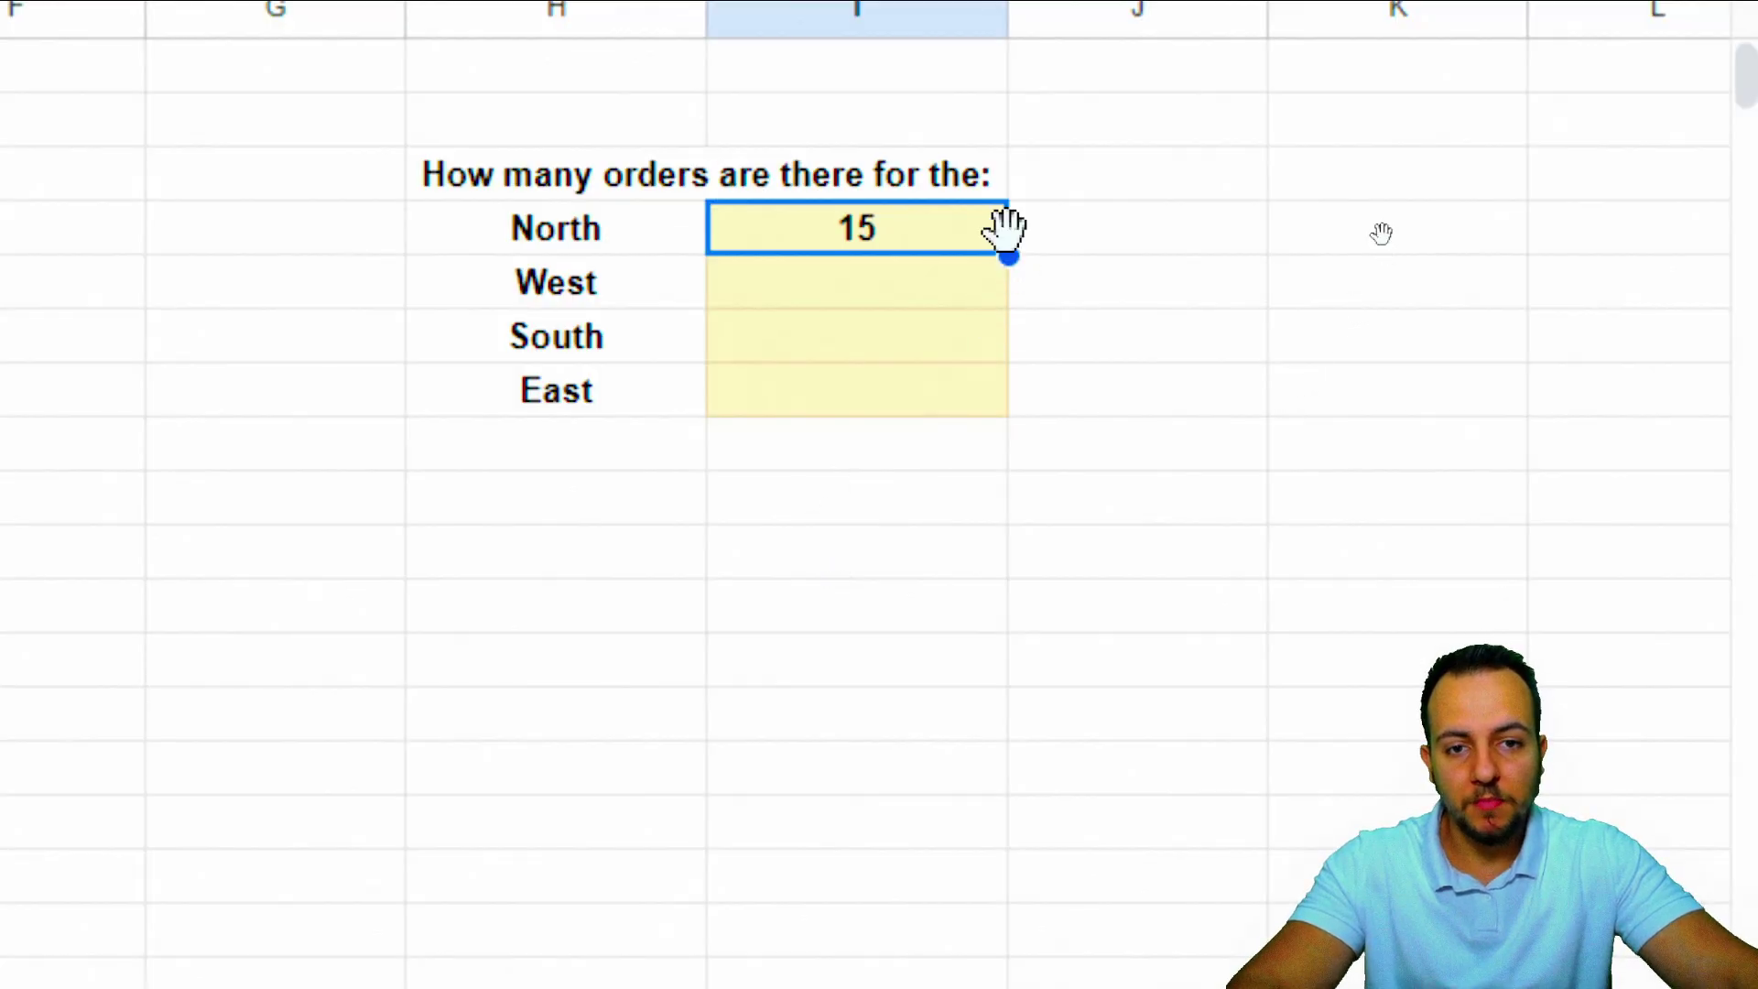
{"action": "left_click_drag", "start_coordinate": [1006, 251], "coordinate": [1008, 414]}
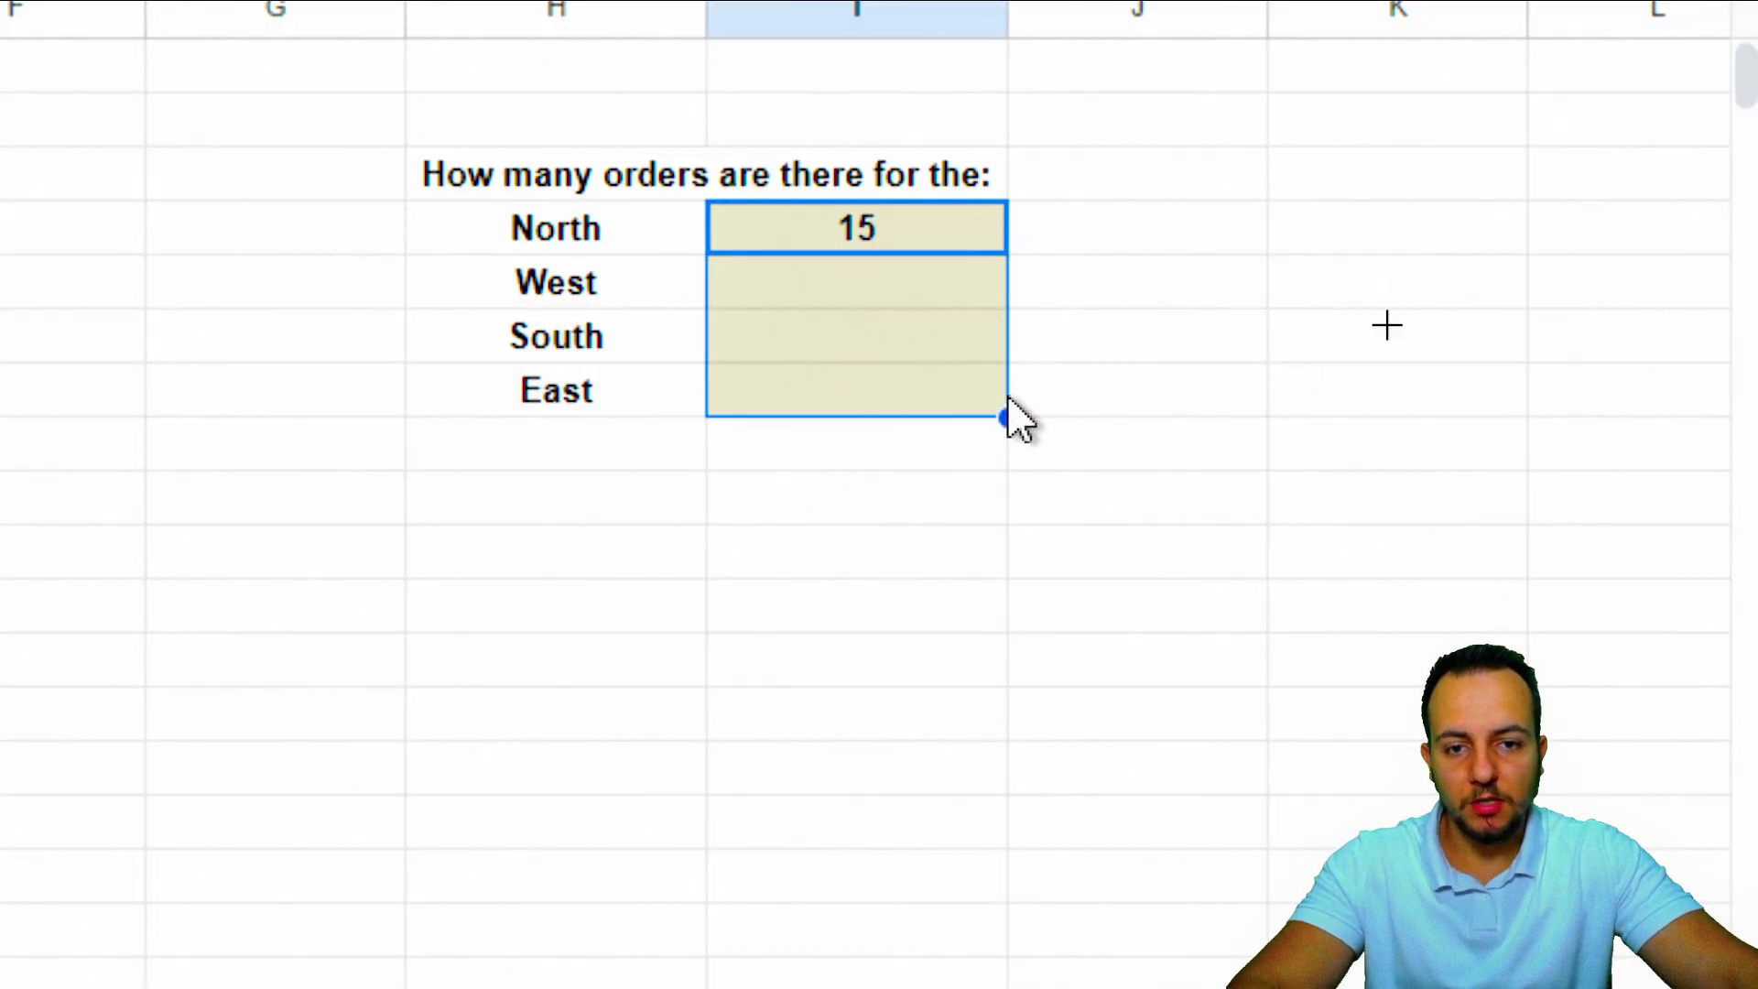
Check the region counts and inspect South's copied formula, =COUNTIF(C:C,H6)
{"action": "left_click", "coordinate": [908, 320]}
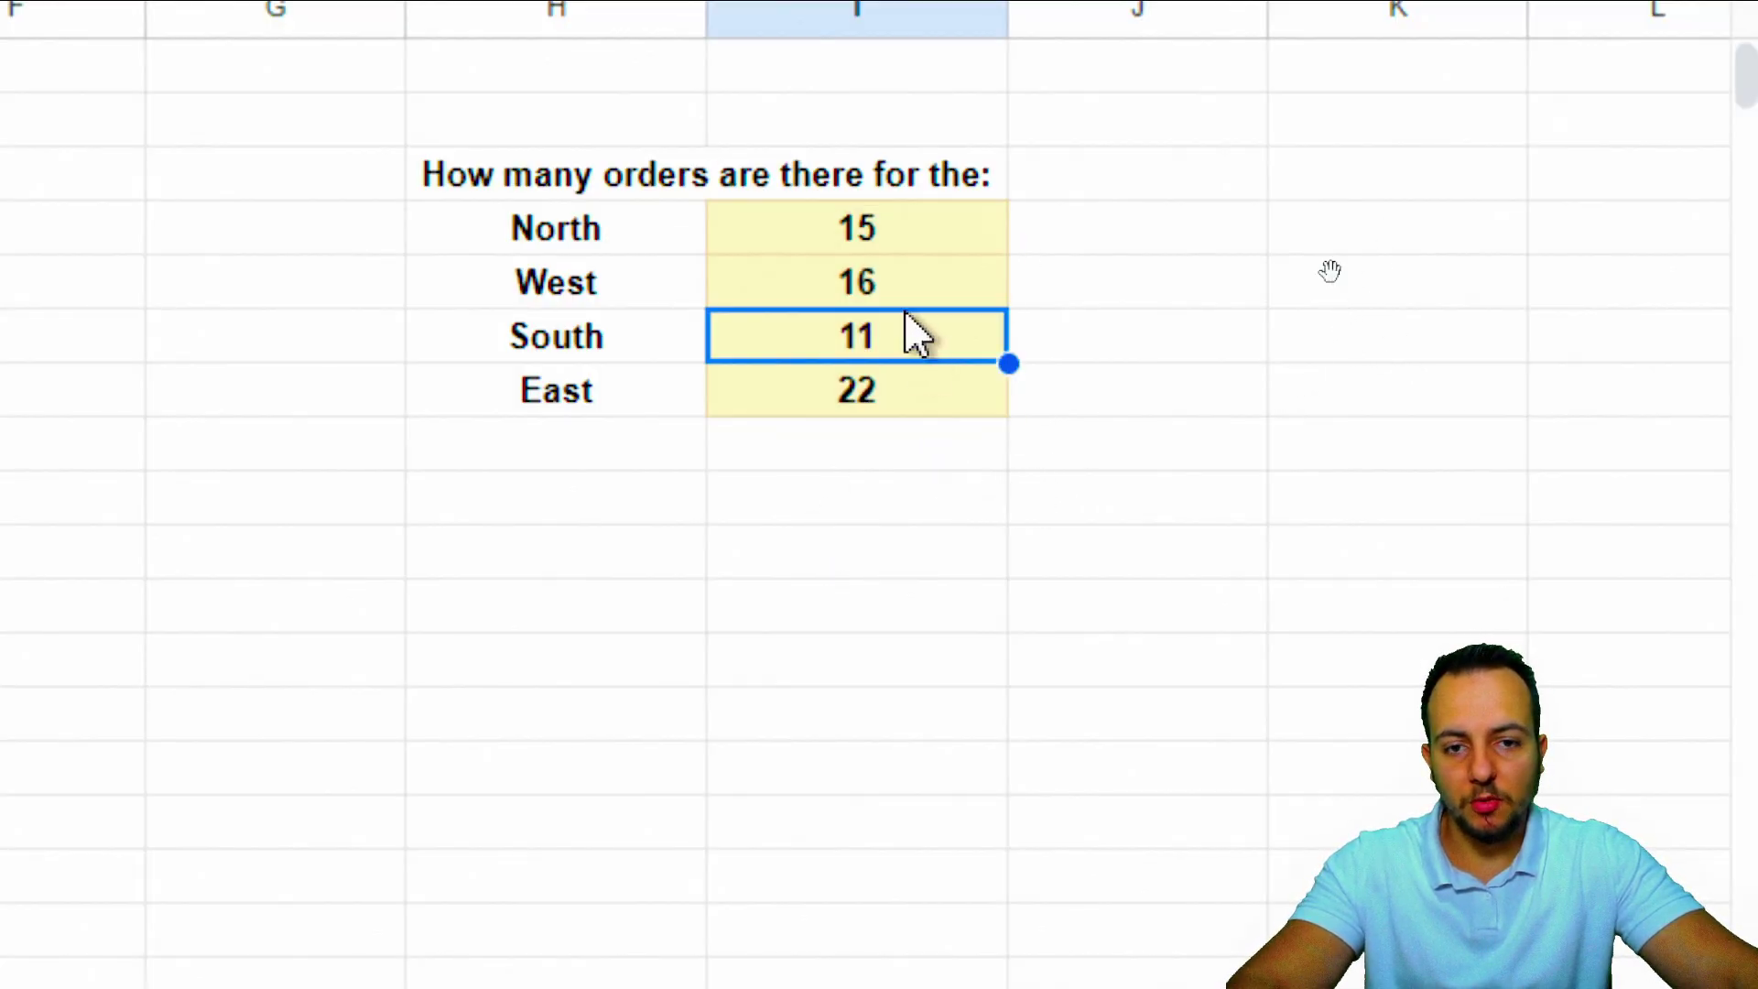
{"action": "left_click", "coordinate": [912, 286]}
{"action": "left_click", "coordinate": [927, 233]}
{"action": "left_click", "coordinate": [903, 341]}
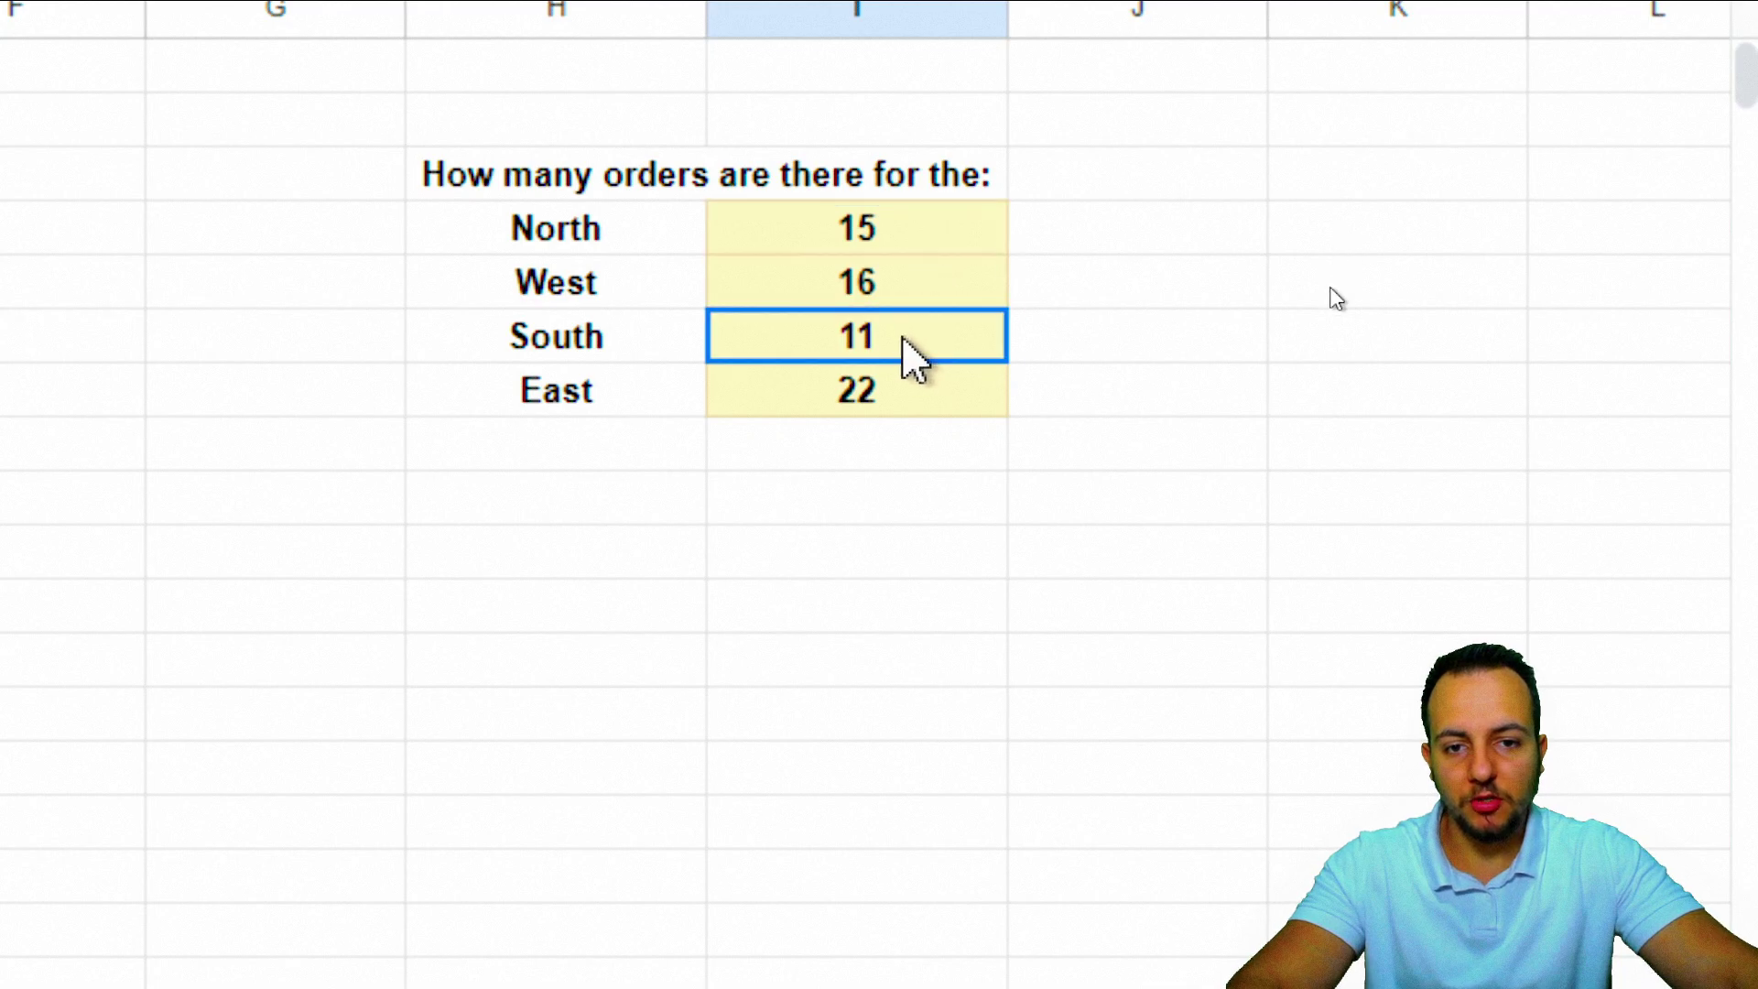
{"action": "left_click", "coordinate": [894, 399]}
{"action": "left_click", "coordinate": [902, 338]}
{"action": "double_click", "coordinate": [843, 335]}
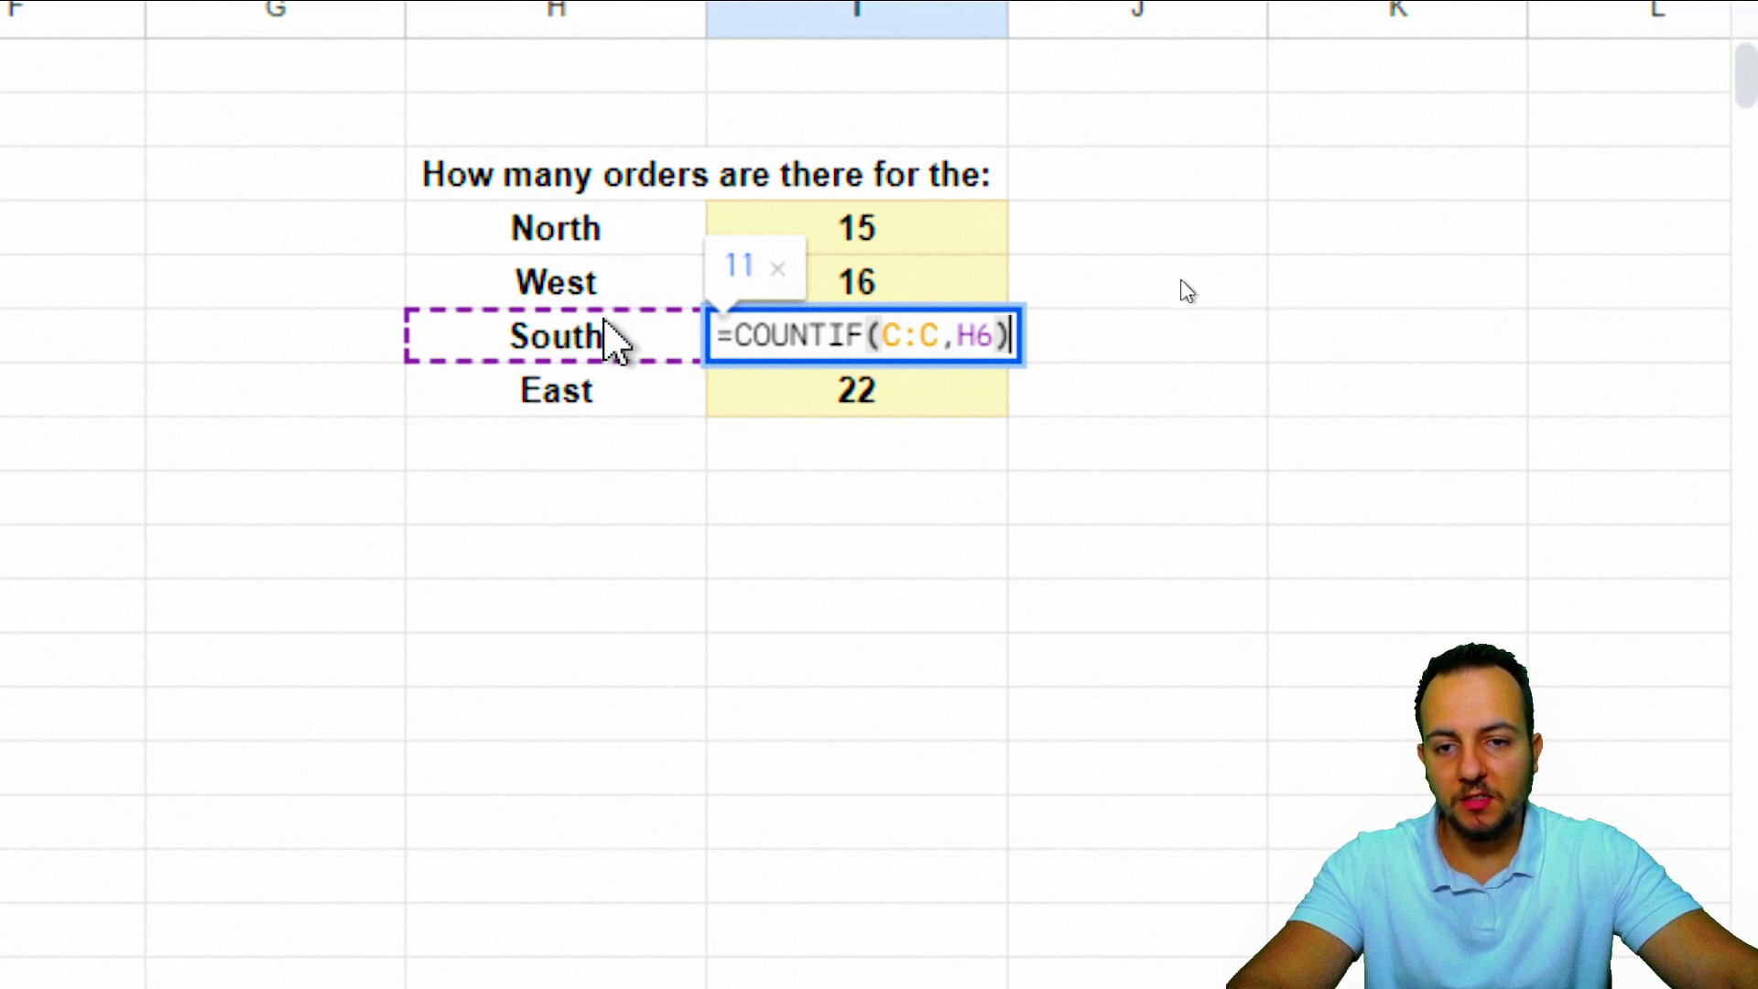
{"action": "key", "text": "Escape"}
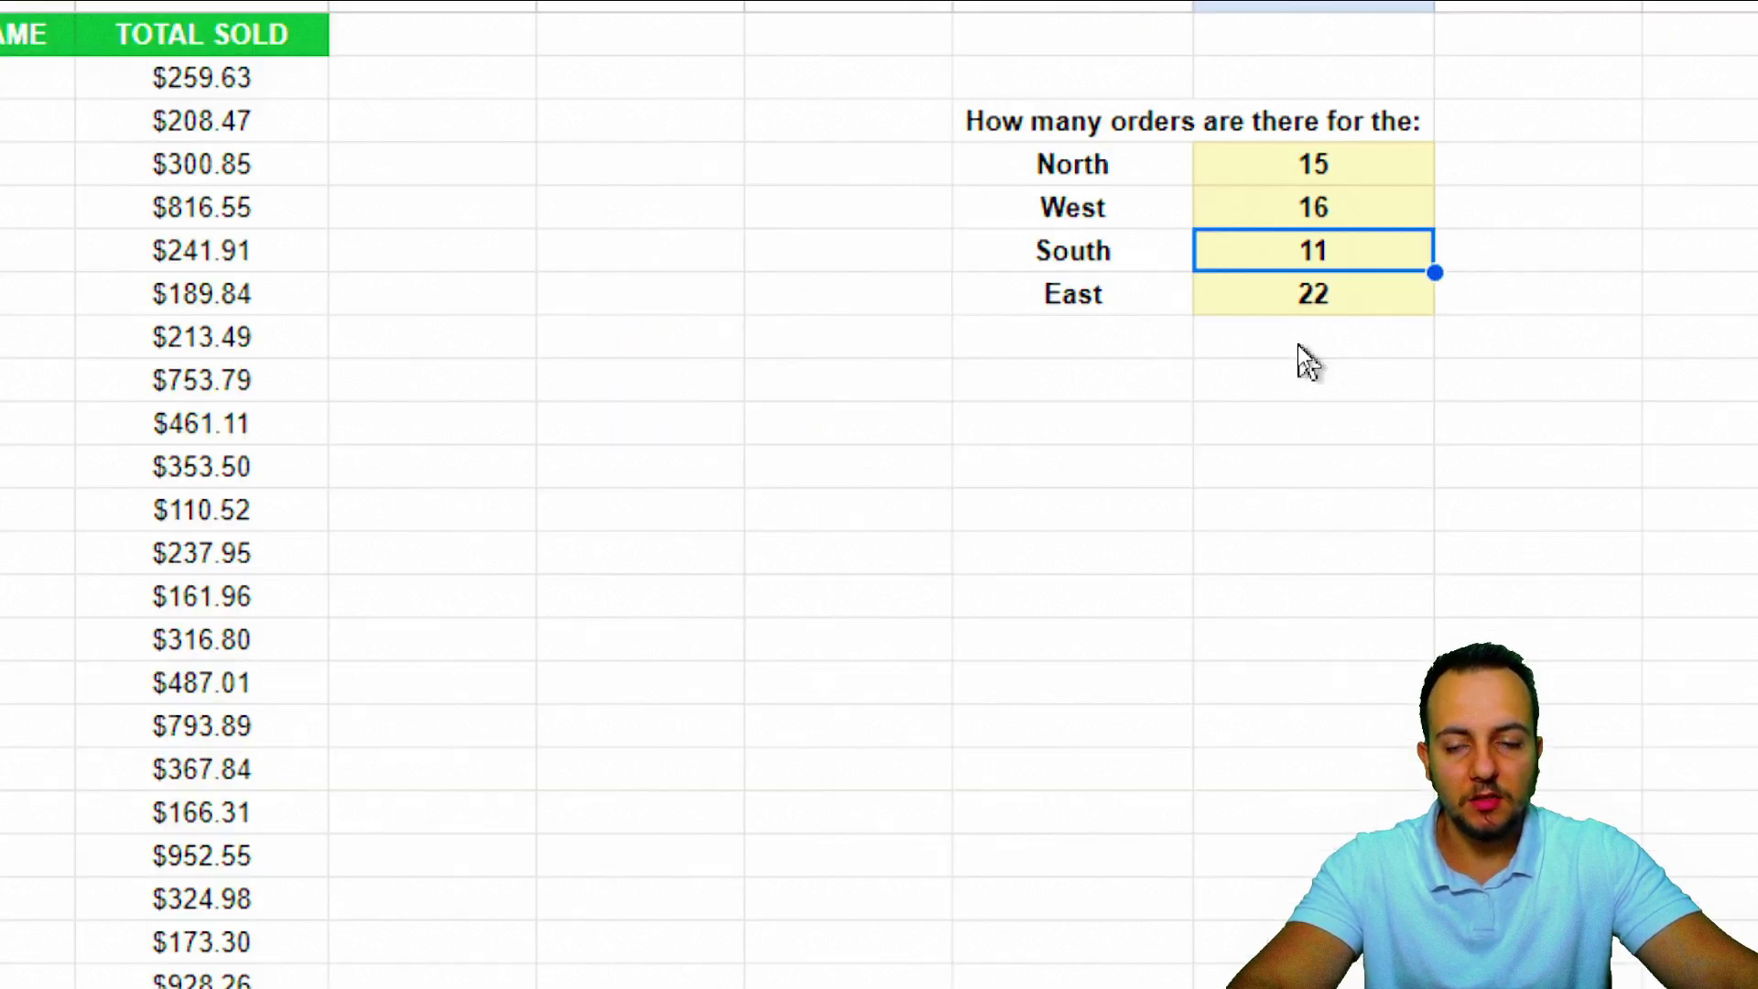